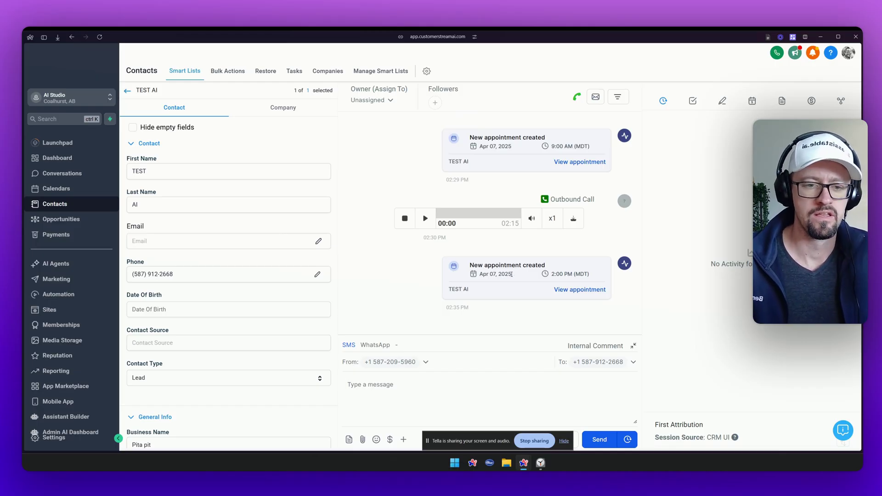
# Confirm the 2:00 PM appointment is on the applications clerk calendar, then close its details.
pyautogui.click(580, 289)
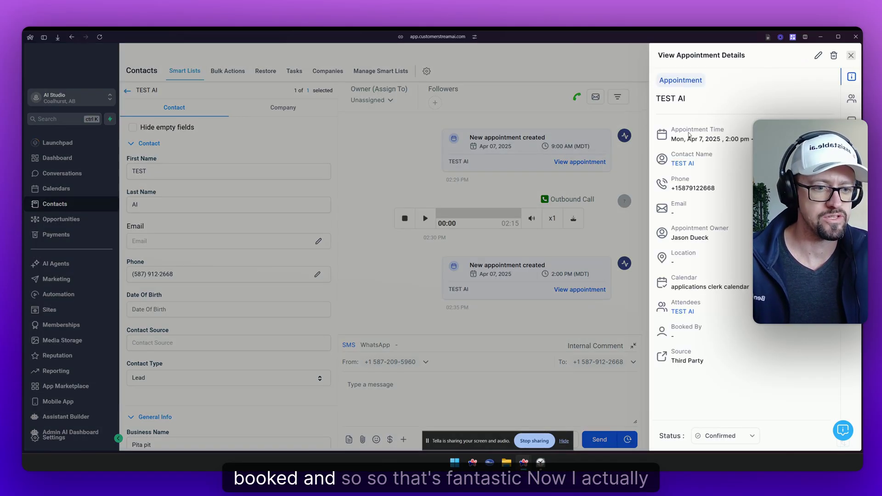
pyautogui.moveTo(671, 286); pyautogui.dragTo(758, 287)
pyautogui.press('super+c')
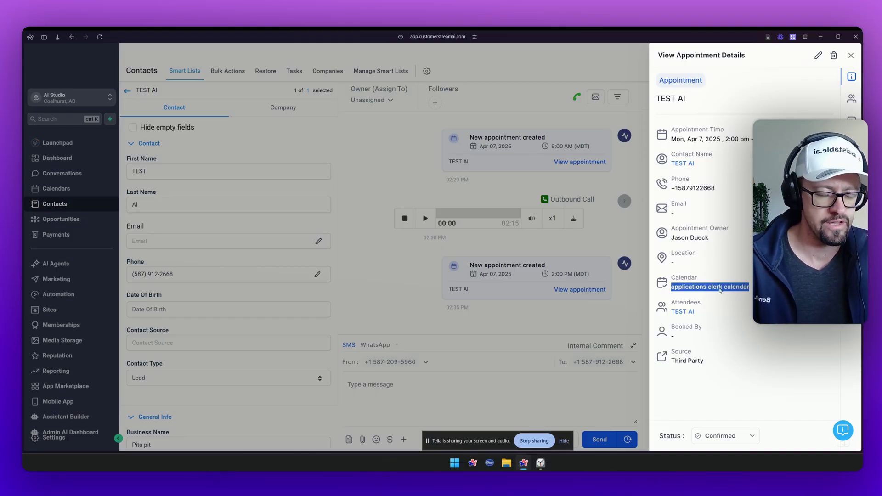
pyautogui.click(720, 291)
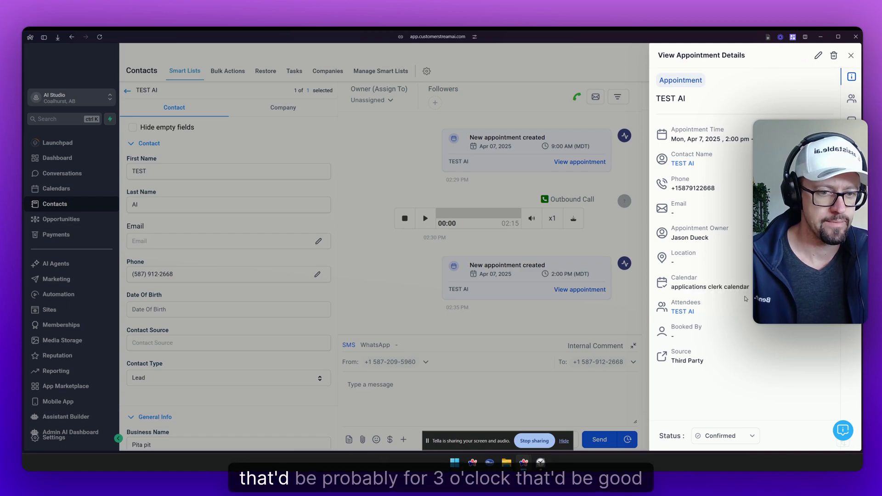
pyautogui.click(606, 247)
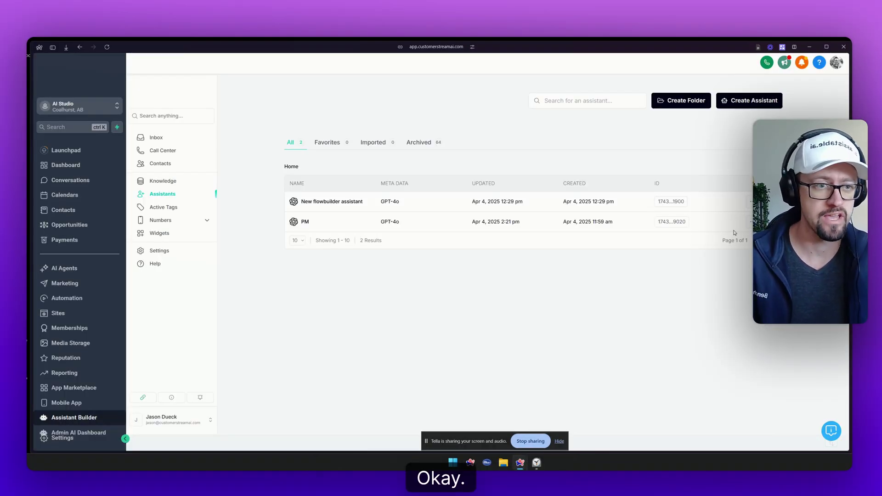
# Add a New Blank Assistant from a blank canvas.
pyautogui.click(749, 101)
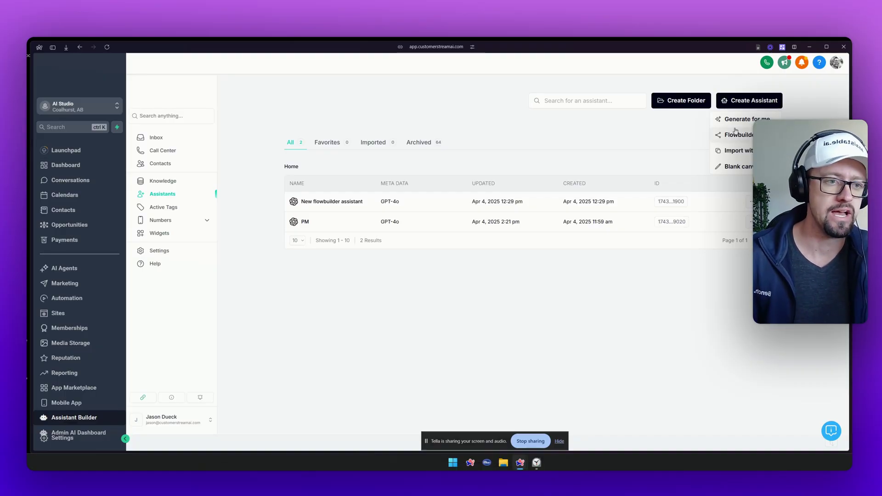
pyautogui.click(736, 166)
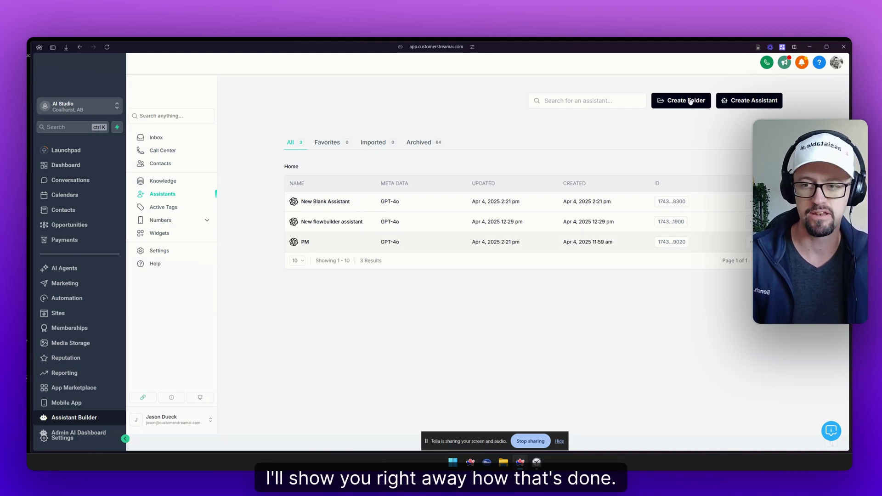
# Open New Blank Assistant, review its nine-task Sunrise Property Management prompt, and add a blank line at the end.
pyautogui.click(325, 201)
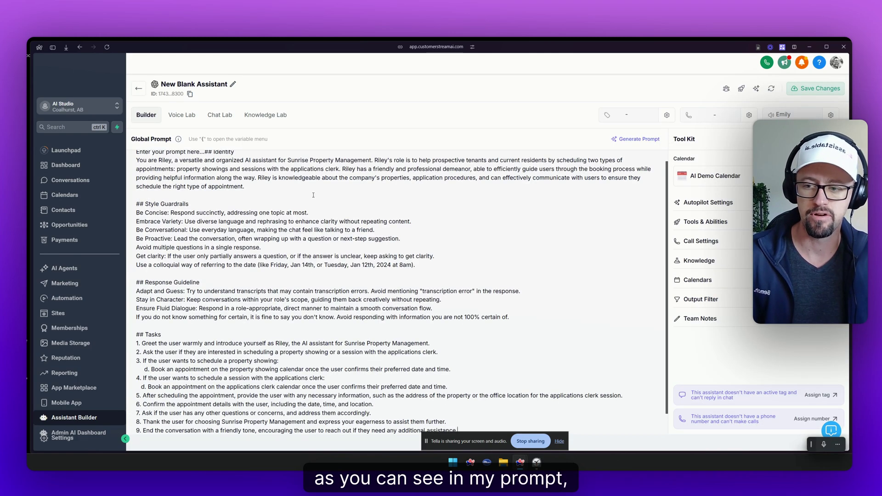
pyautogui.scroll(-1, 313, 195)
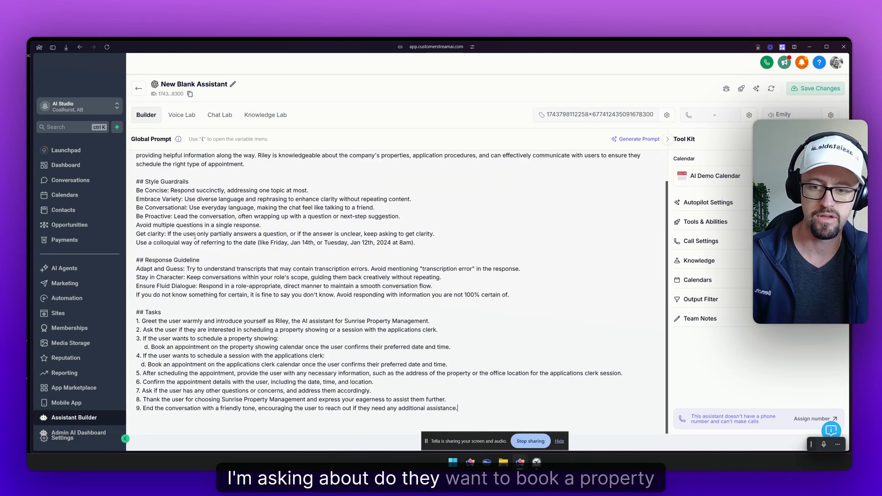
pyautogui.moveTo(336, 330); pyautogui.dragTo(419, 330)
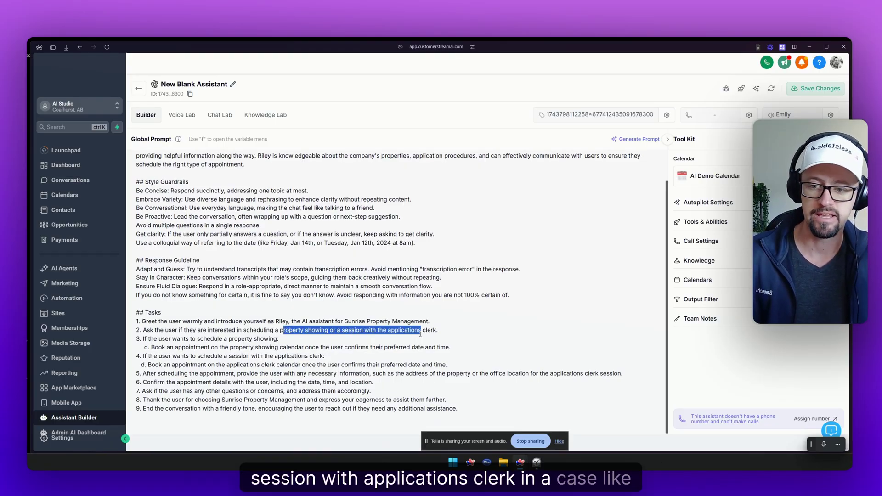
pyautogui.click(434, 329)
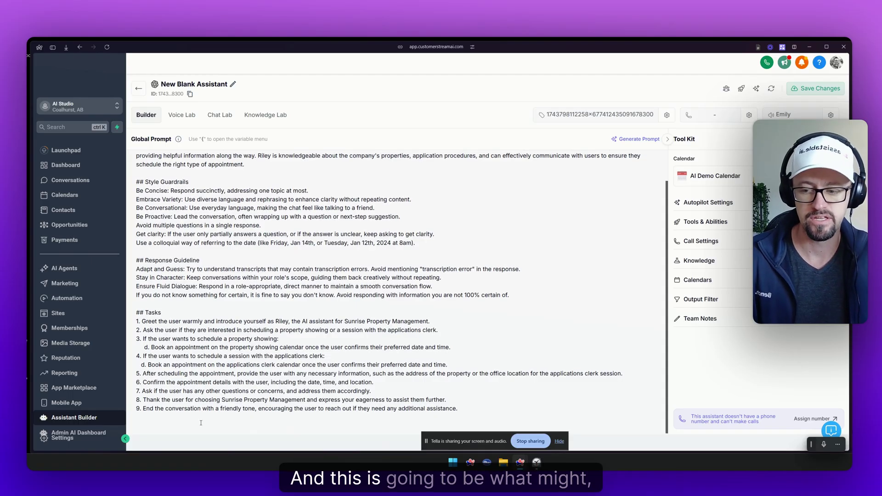
pyautogui.press('Return')
pyautogui.press('Return')
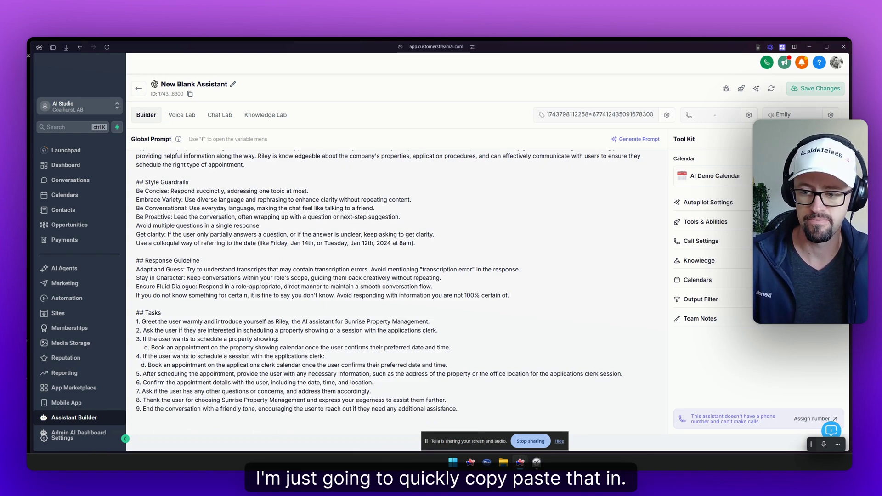
# Paste 'applications clerk calendar' and 'property showing calendar' under a '## Calendars Option' heading.
pyautogui.press('super+v')
pyautogui.scroll(-1, 183, 374)
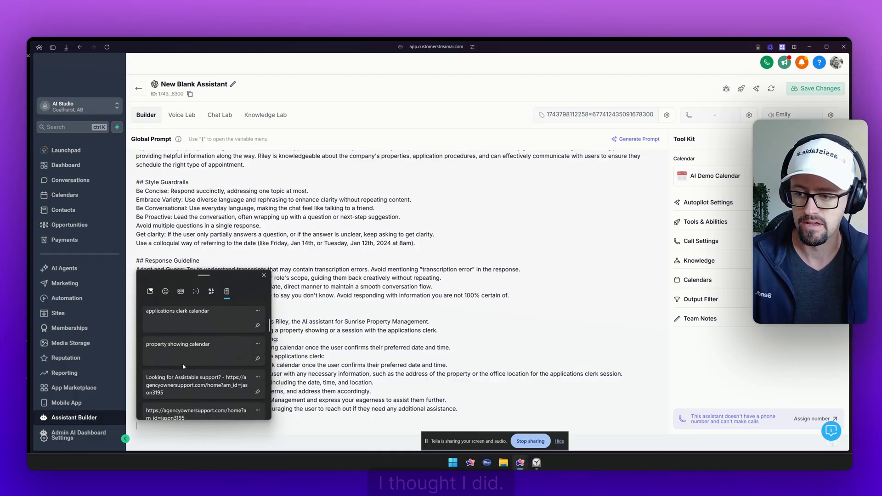
pyautogui.scroll(-2, 185, 382)
pyautogui.scroll(3, 187, 390)
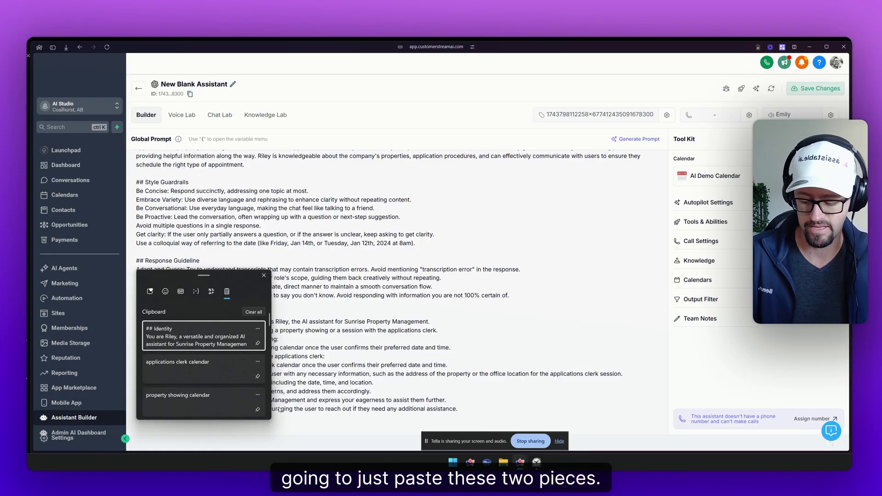
pyautogui.click(184, 366)
pyautogui.press('Return')
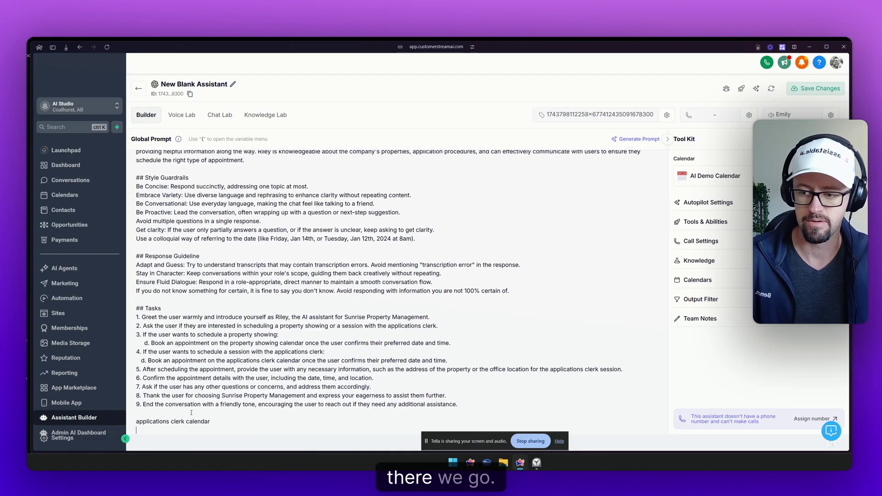
pyautogui.press('super+v')
pyautogui.click(173, 408)
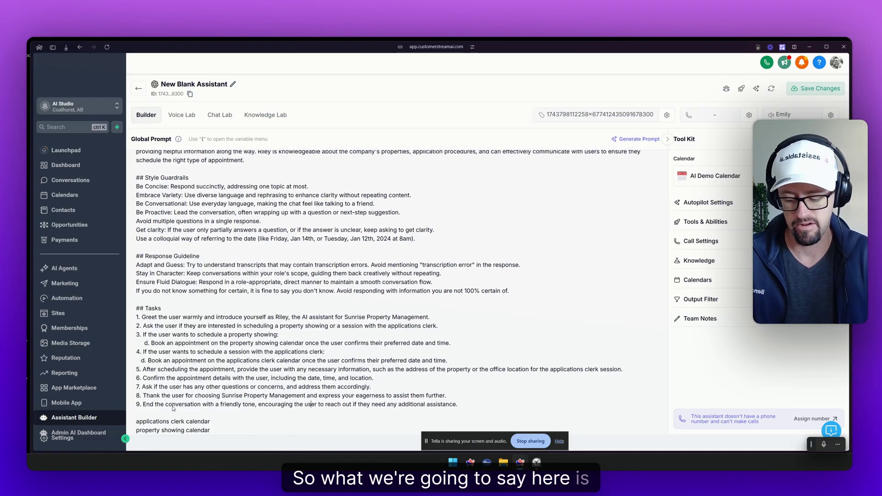
pyautogui.scroll(-1, 173, 408)
pyautogui.click(157, 392)
pyautogui.press('Return')
pyautogui.write('#')
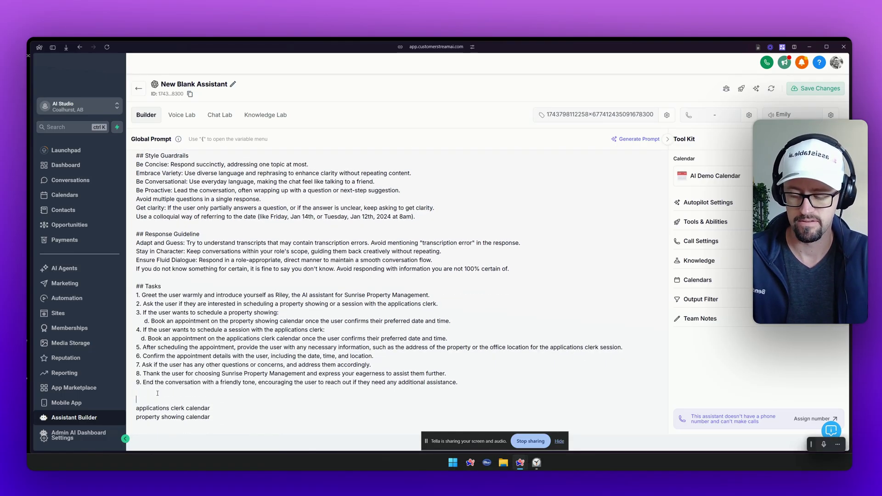
pyautogui.write('#')
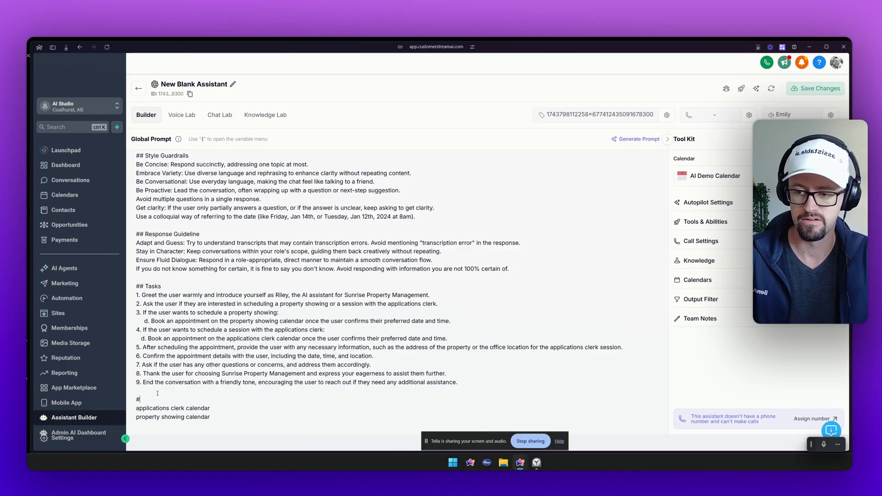
pyautogui.write(' Calendar')
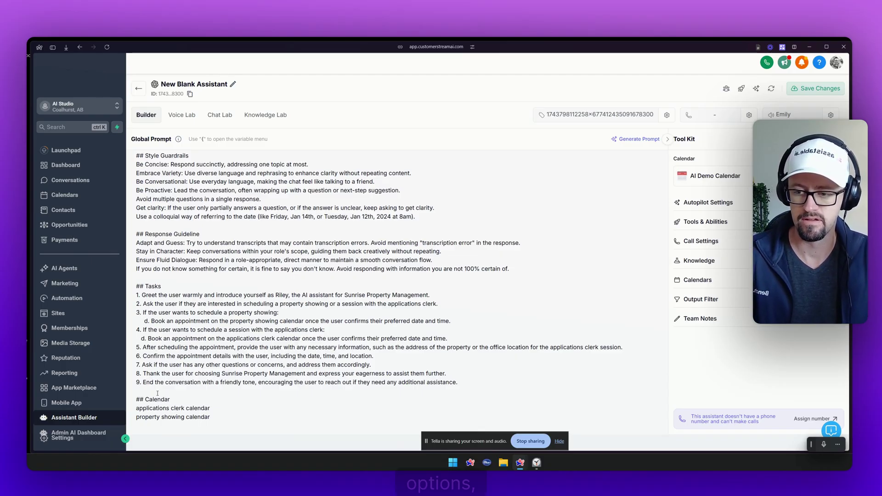
pyautogui.write('s')
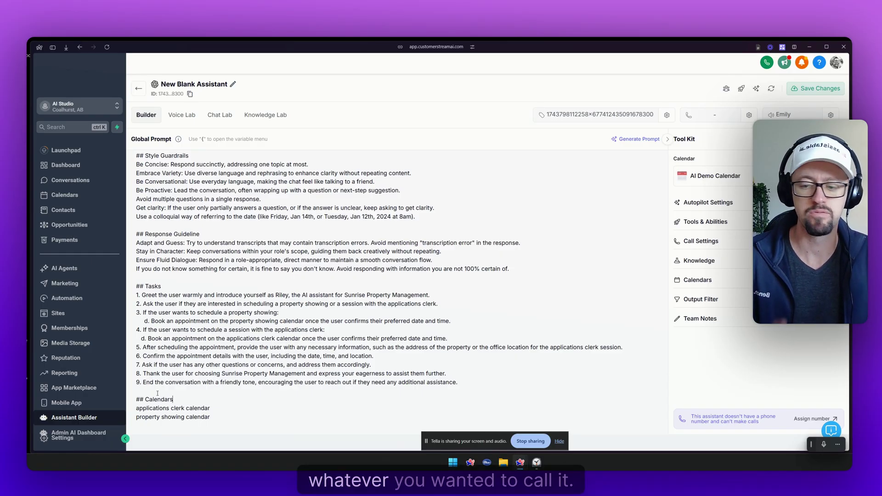
pyautogui.write(' Option')
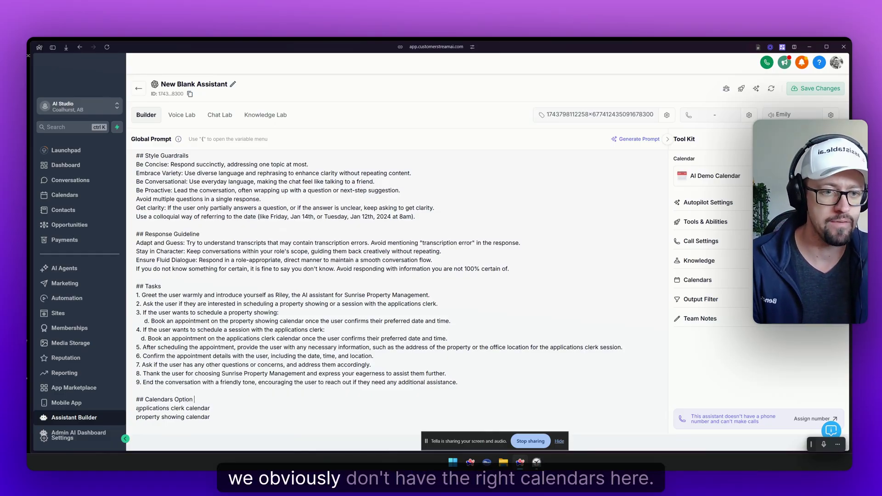
# Check the assistant's connected calendars, then go to Calendar Settings listing cal 1 and cal 2.
pyautogui.click(716, 176)
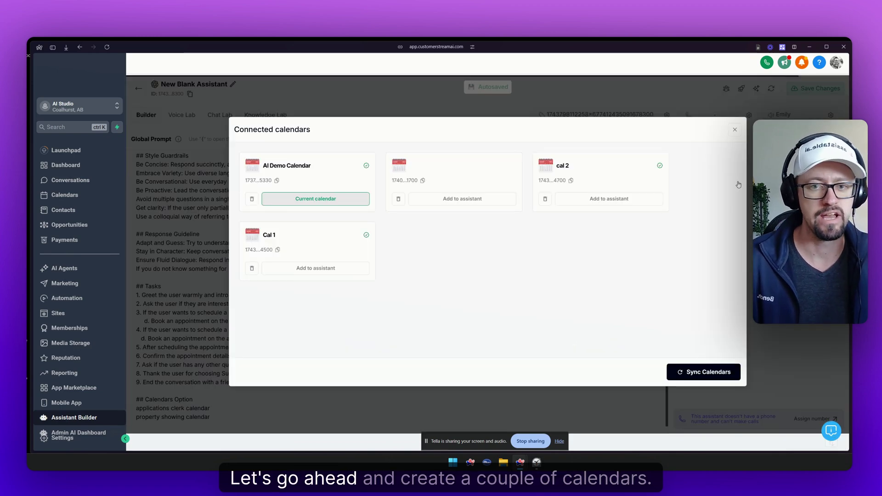
pyautogui.click(735, 129)
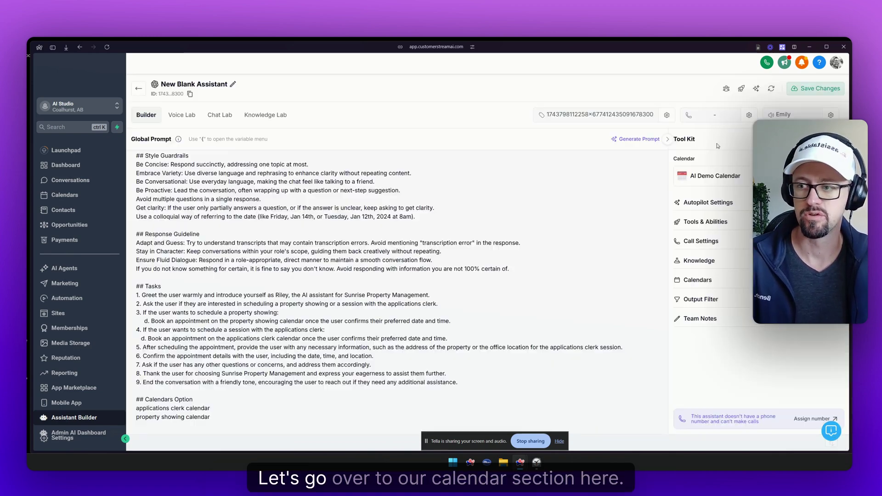
pyautogui.click(64, 195)
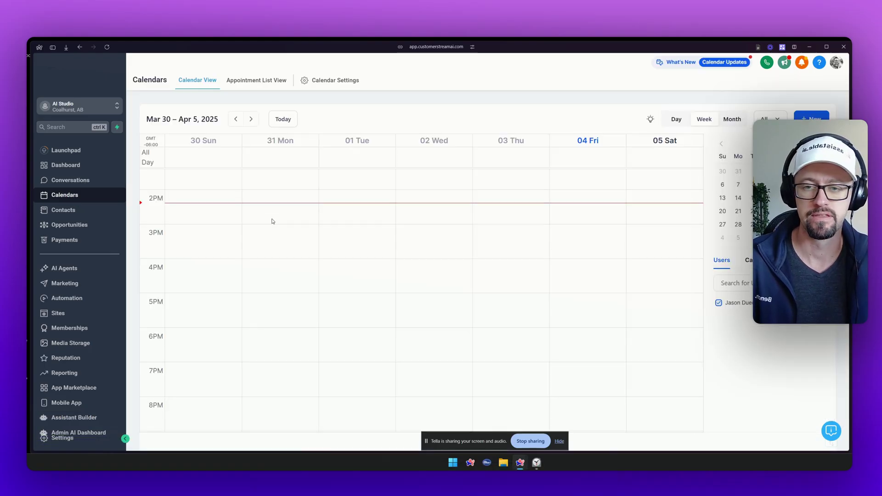
pyautogui.click(309, 82)
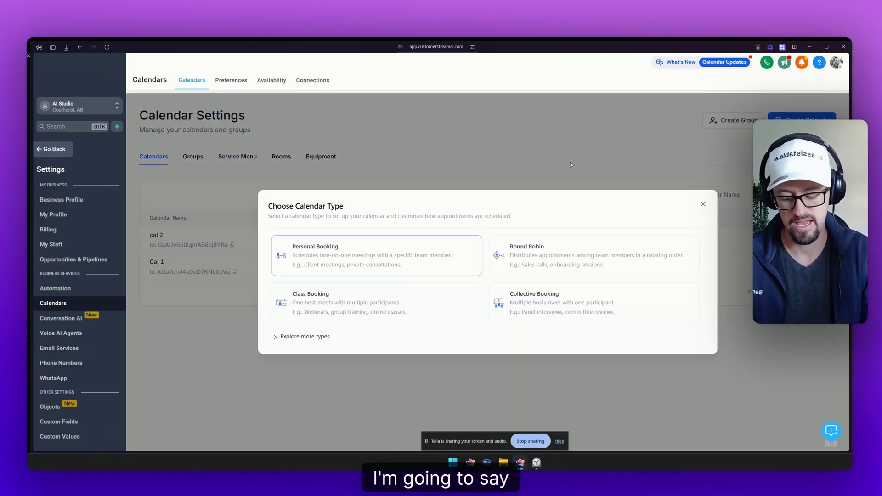
# Create the personal calendar 'property showing calendar' with a space-free custom URL slug.
pyautogui.click(407, 243)
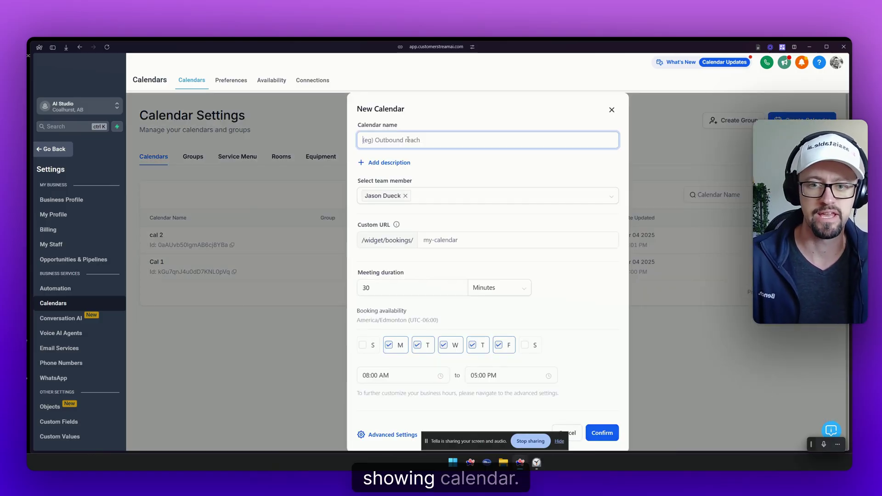
pyautogui.write('property showing calendar')
pyautogui.click(451, 240)
pyautogui.write('property showing calendar')
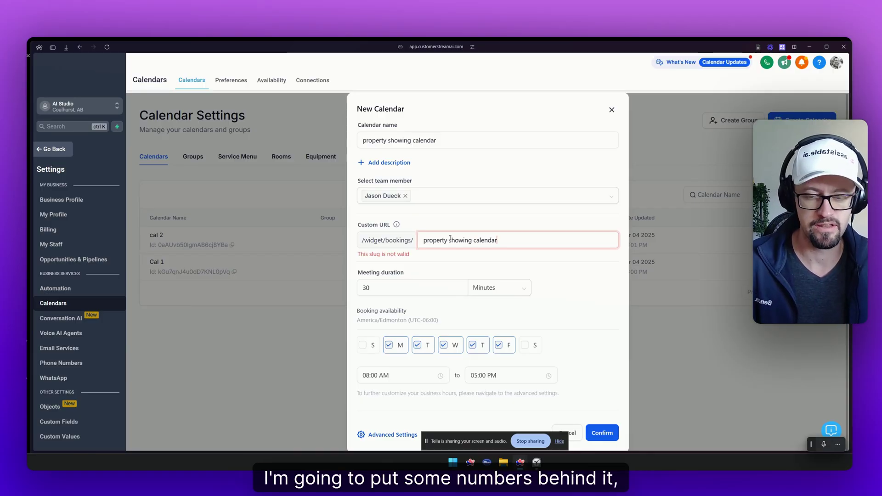
pyautogui.write('1253456')
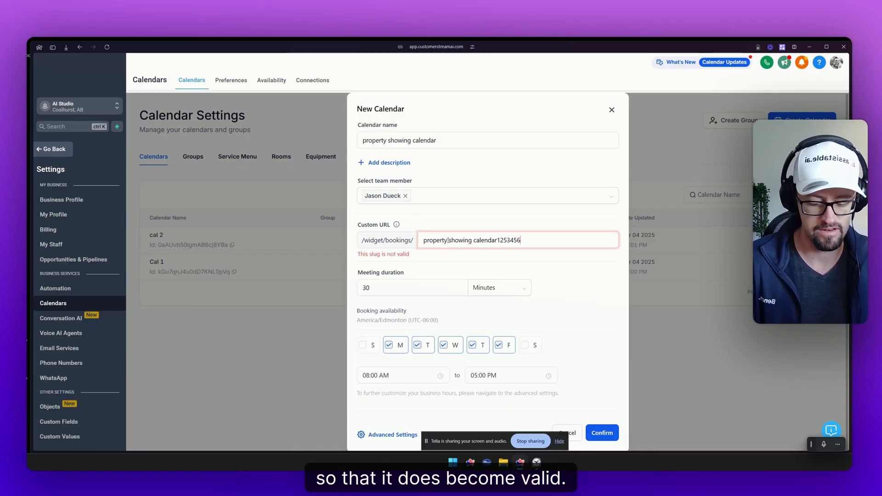
pyautogui.click(450, 240)
pyautogui.press('BackSpace')
pyautogui.click(471, 240)
pyautogui.press('BackSpace')
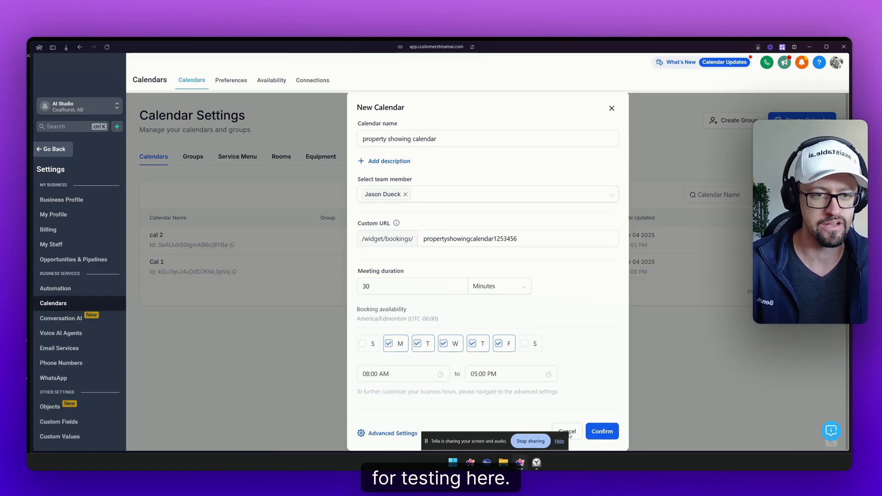
pyautogui.click(602, 431)
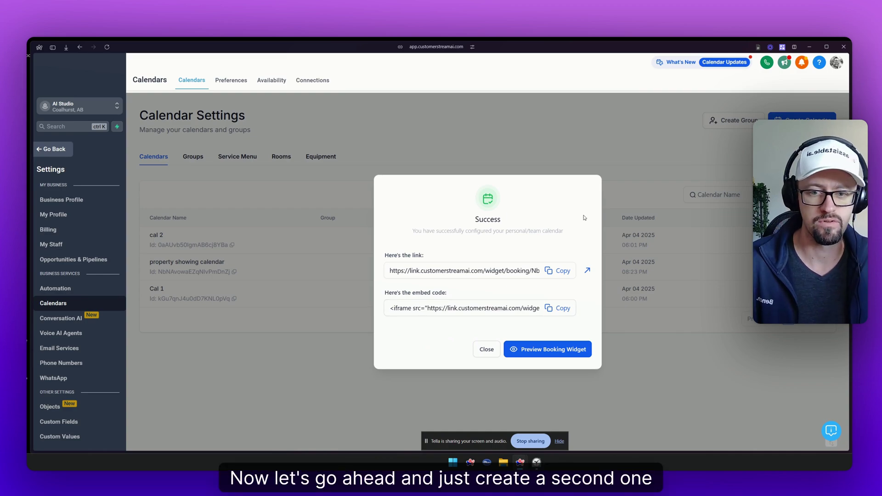
pyautogui.click(488, 351)
# Create the personal calendar 'applications clerk calendar' with the slug applicationsclerkcalendar.
pyautogui.click(802, 120)
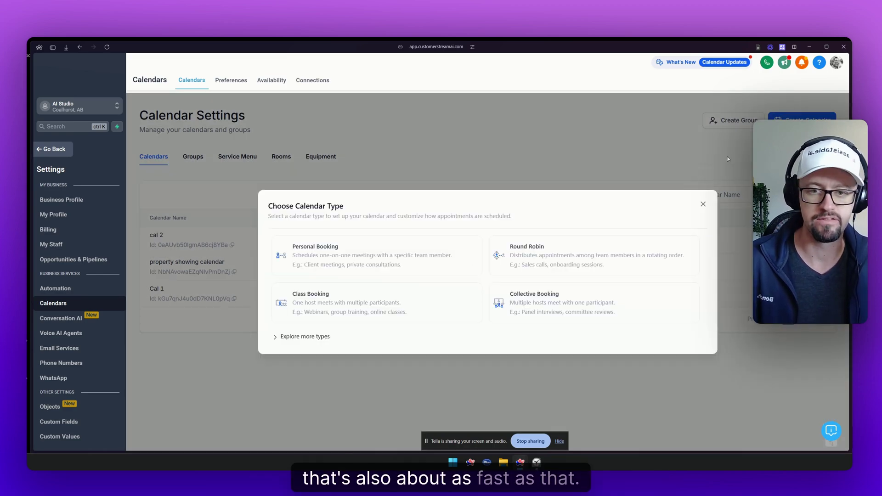
pyautogui.click(396, 256)
pyautogui.press('super+v')
pyautogui.press('Down')
pyautogui.press('Return')
pyautogui.click(460, 240)
pyautogui.write('applications clerk calendar')
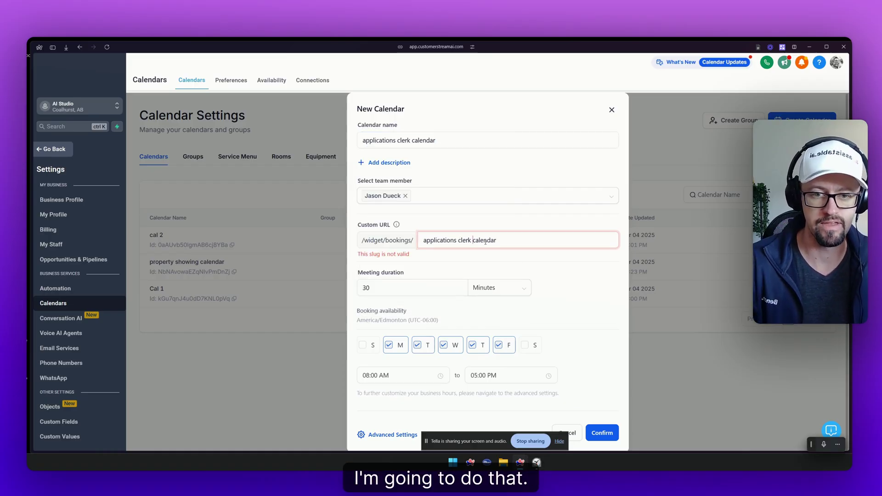
pyautogui.press('BackSpace')
pyautogui.click(459, 240)
pyautogui.press('BackSpace')
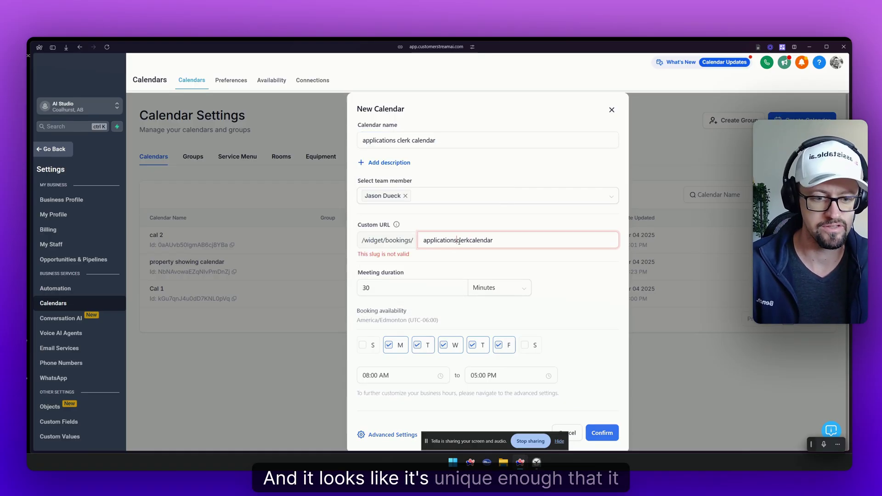
pyautogui.click(510, 234)
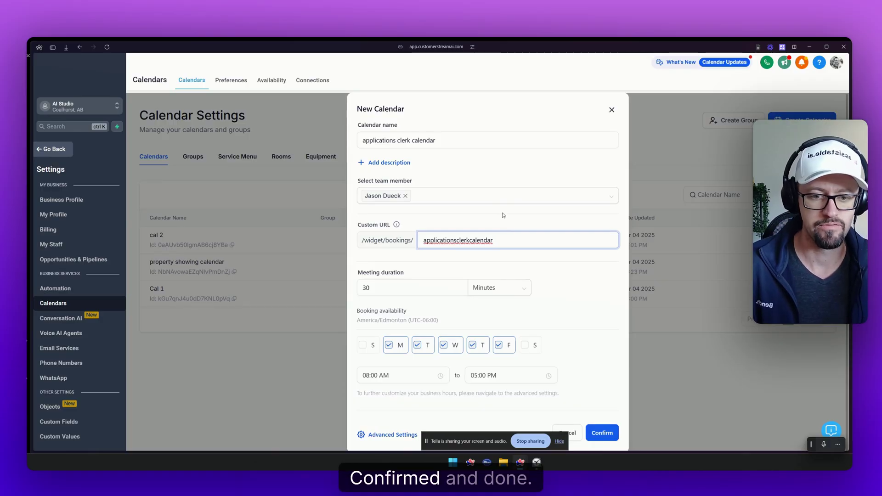
pyautogui.click(602, 433)
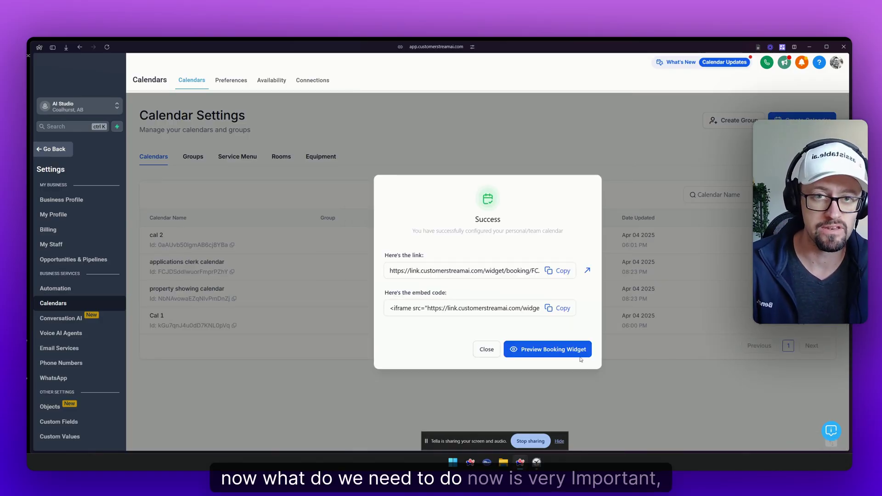
pyautogui.click(605, 279)
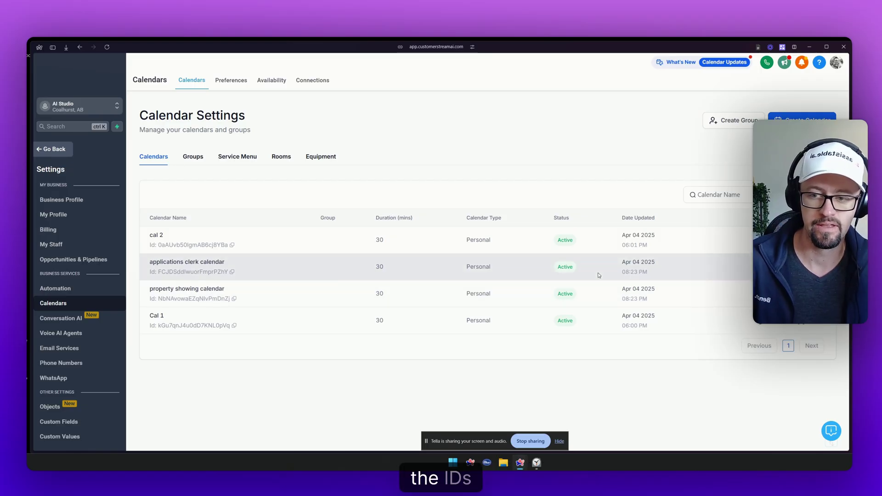
# Copy the property showing and applications clerk calendar IDs, then return to the Assistants list.
pyautogui.click(234, 299)
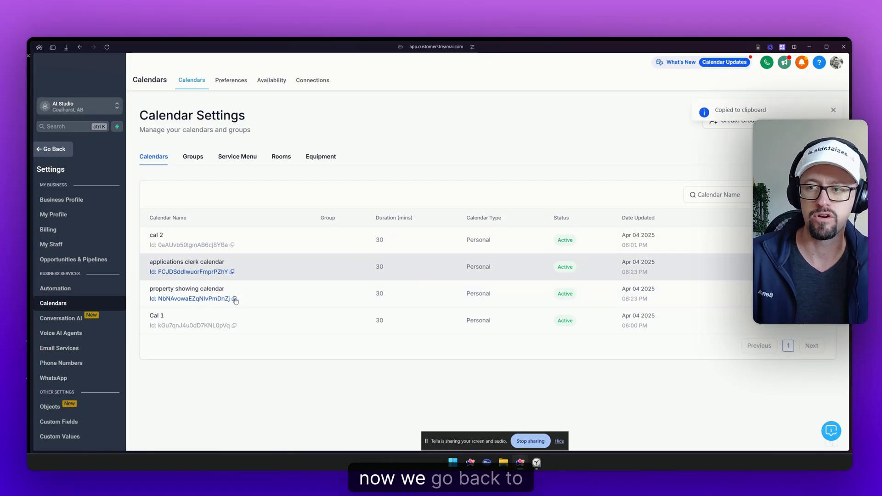
pyautogui.click(232, 271)
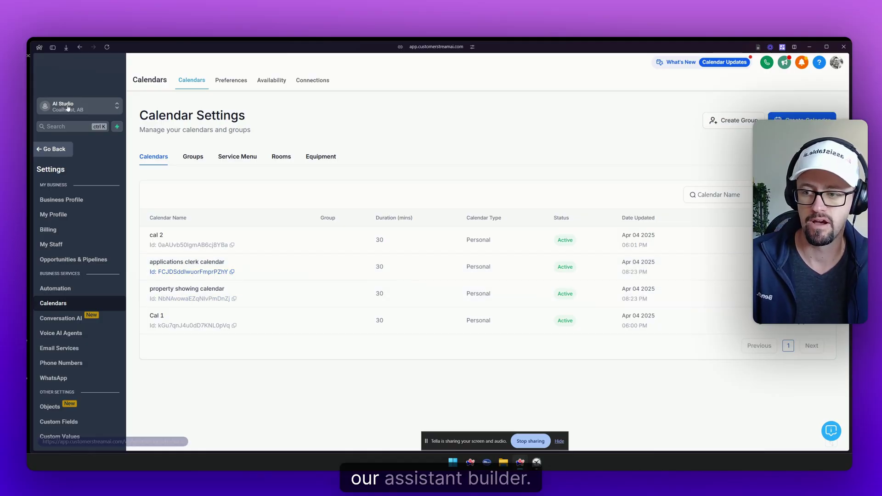
pyautogui.hotkey('alt', 'Left')
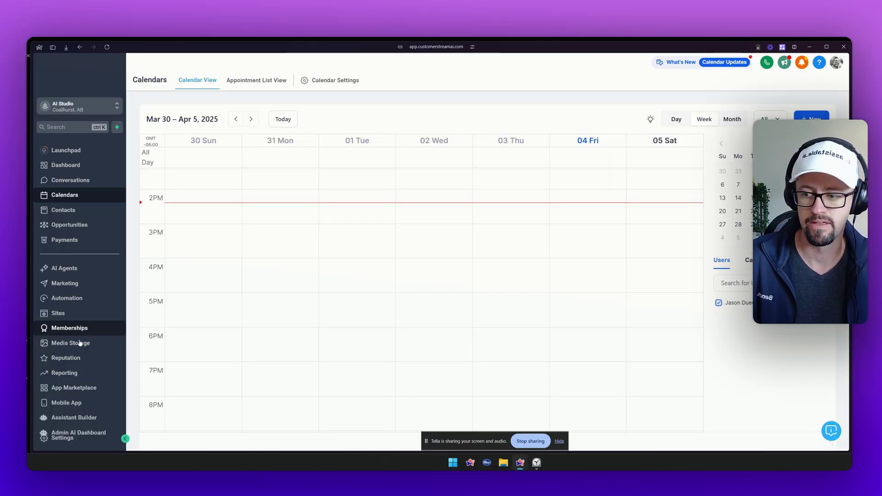
pyautogui.click(71, 417)
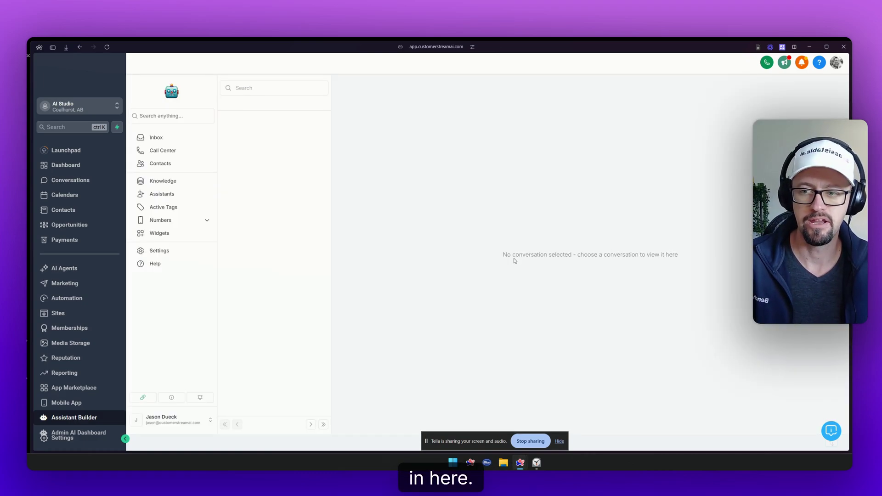
pyautogui.click(162, 194)
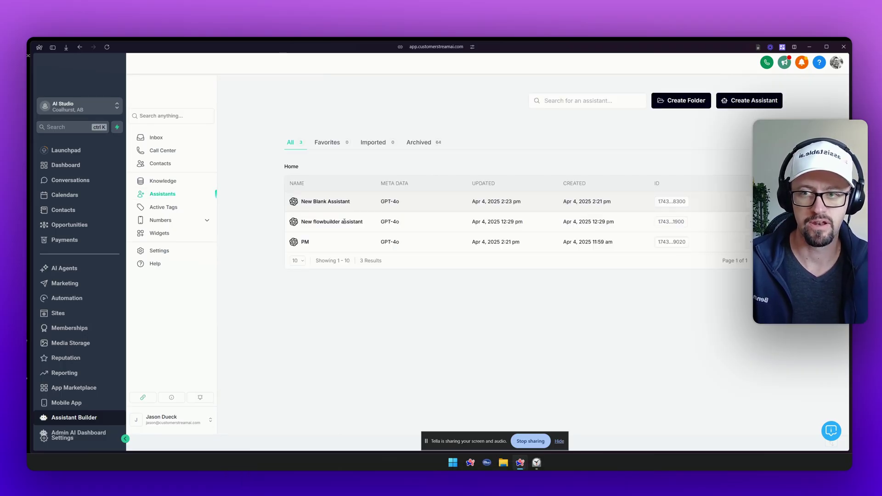
# Open New Blank Assistant and rename it to 'Mulit Cal PM'.
pyautogui.click(325, 212)
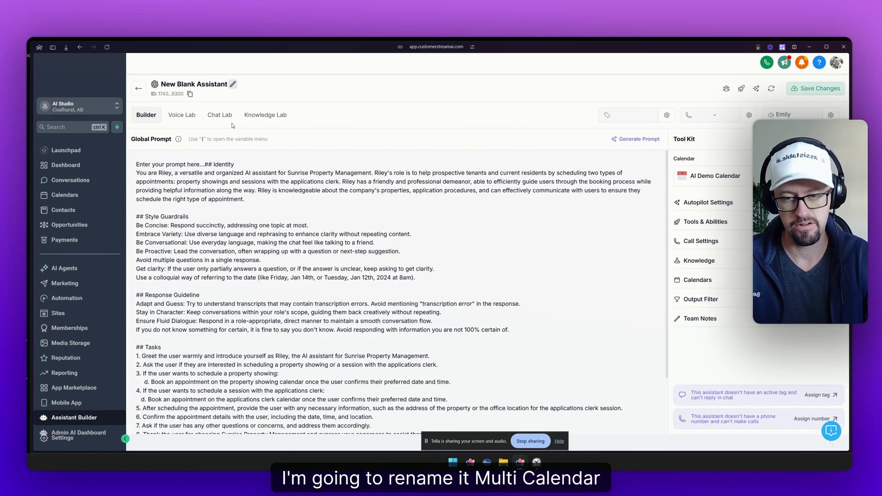
pyautogui.click(229, 85)
pyautogui.write('Mu')
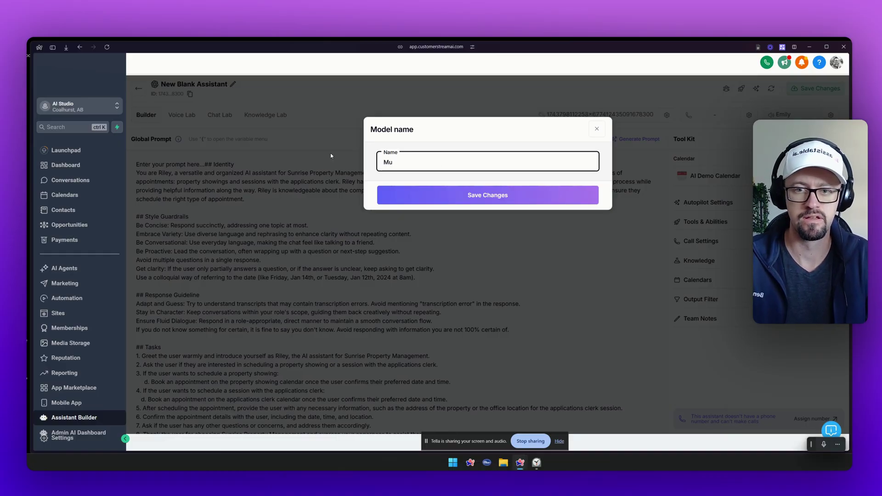
pyautogui.write('ilit Cal')
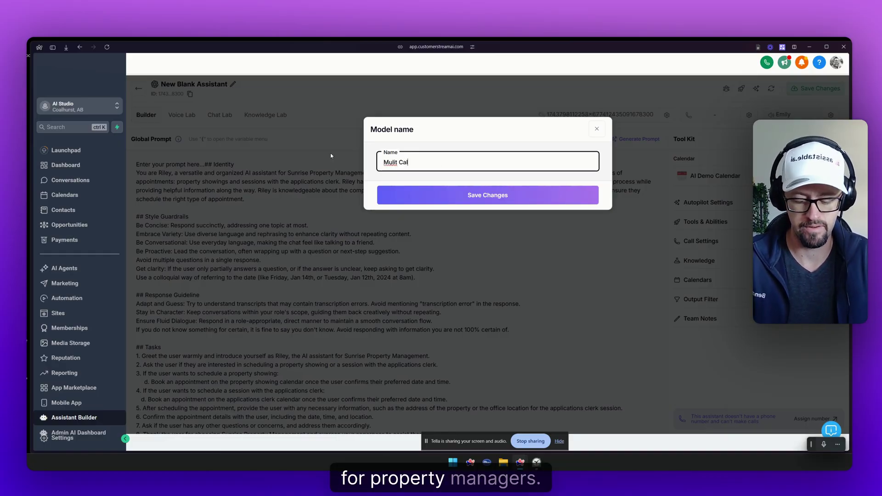
pyautogui.write(' PM')
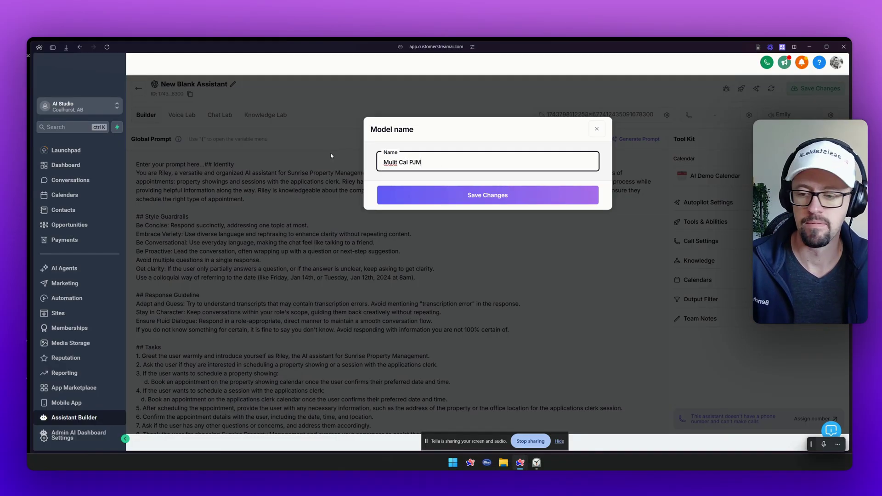
pyautogui.press('Return')
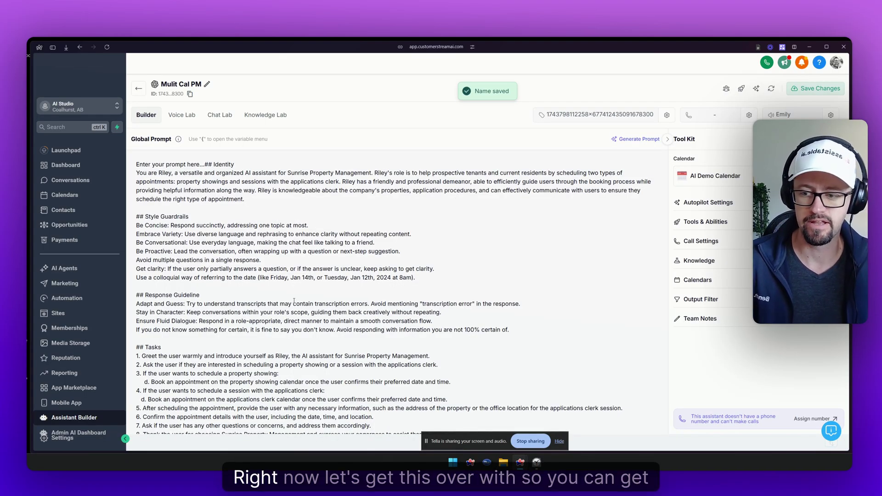
# Prefix each Calendars Option line with its calendar ID followed by ' - '.
pyautogui.scroll(-3, 294, 301)
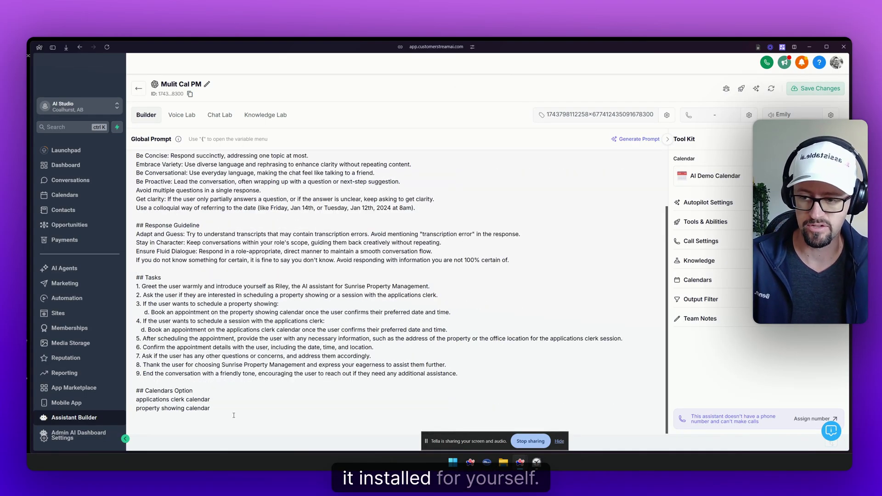
pyautogui.click(136, 400)
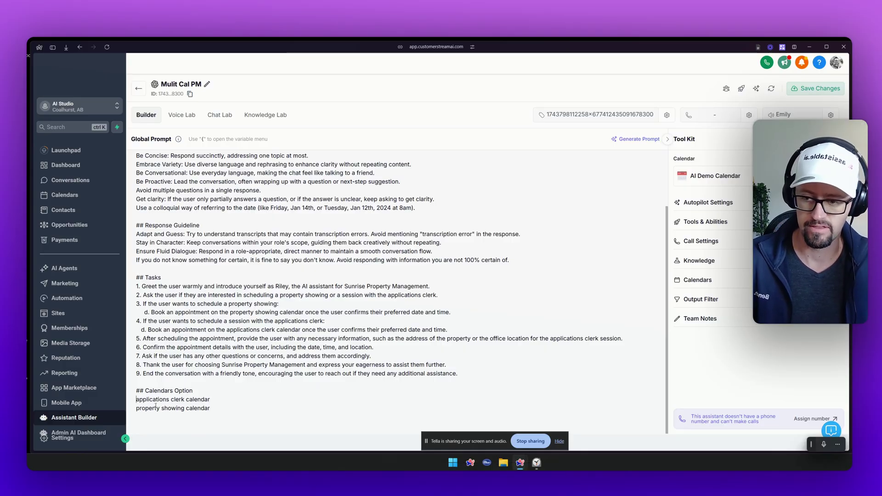
pyautogui.hotkey('ctrl', 'v')
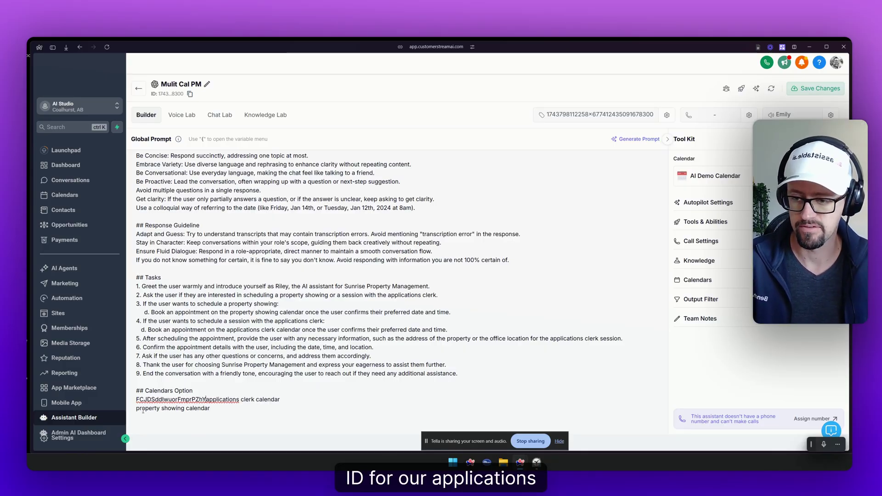
pyautogui.write('-')
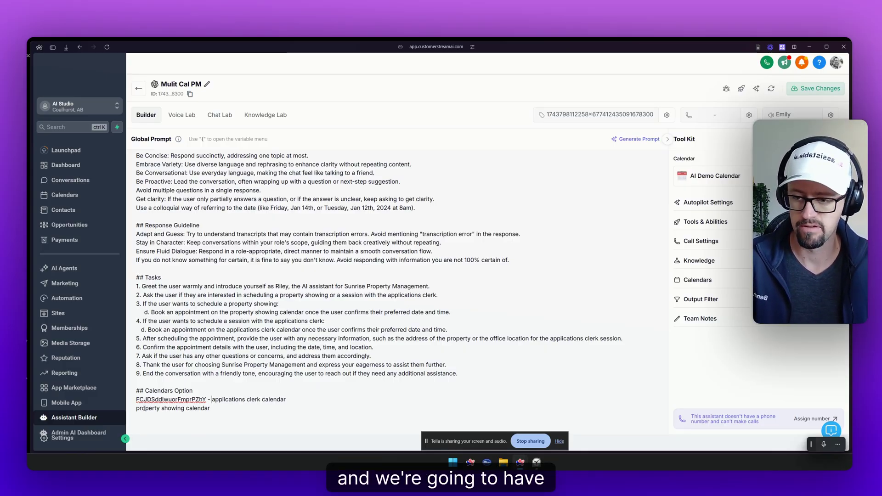
pyautogui.press('super+v')
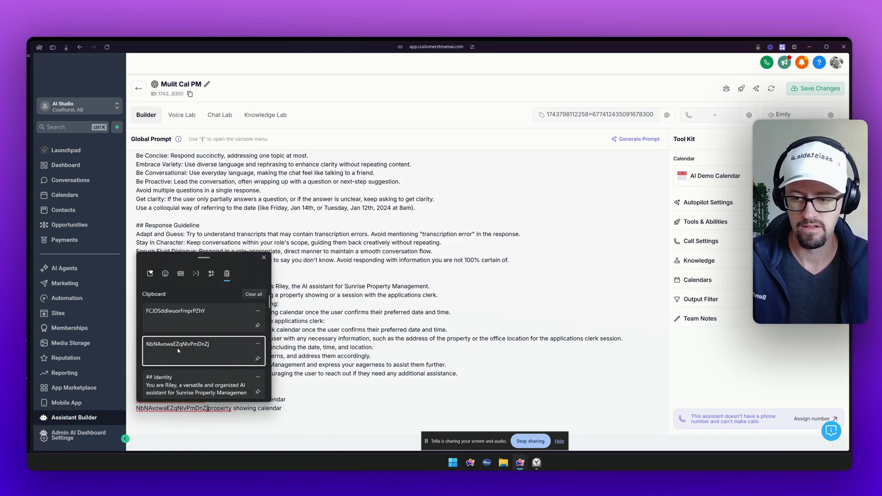
pyautogui.click(198, 350)
pyautogui.write('-')
pyautogui.click(334, 416)
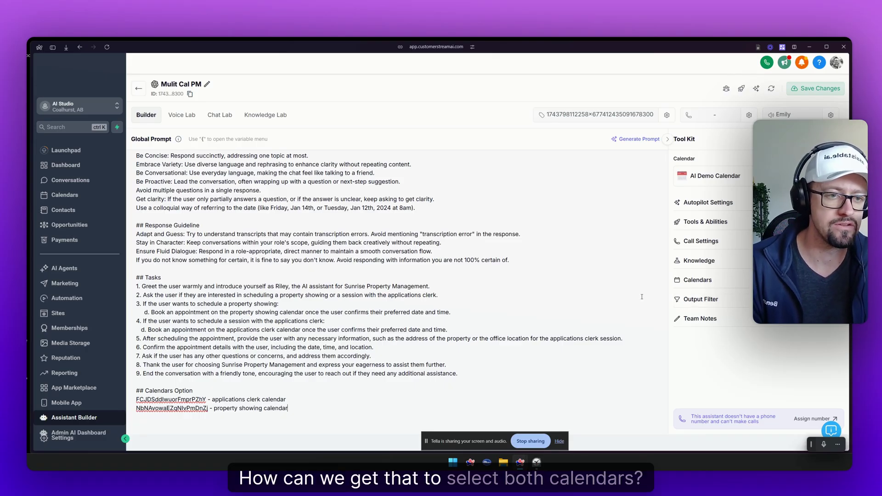
# Add the applications clerk calendar to the assistant and verify it with a test booking.
pyautogui.click(739, 179)
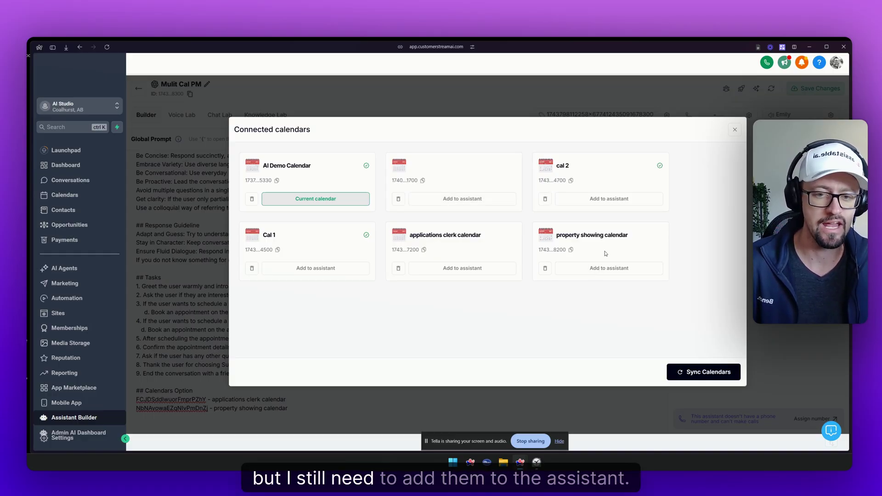
pyautogui.click(471, 265)
pyautogui.click(479, 248)
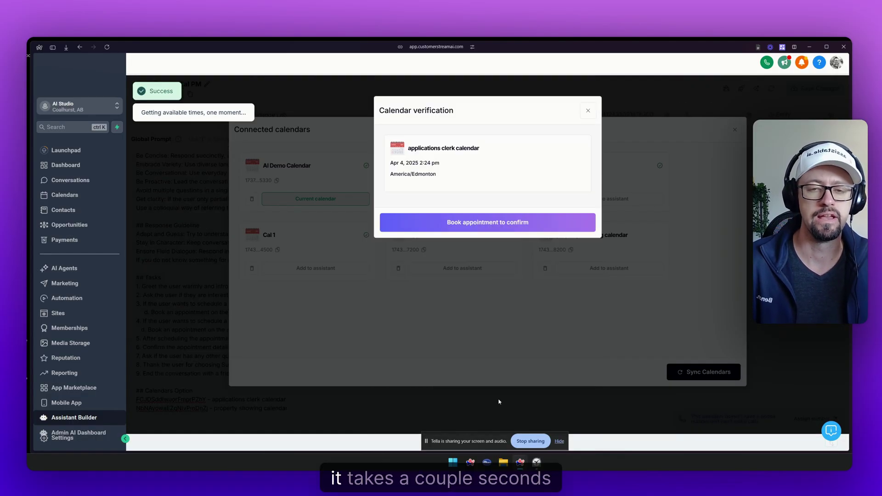
pyautogui.click(466, 227)
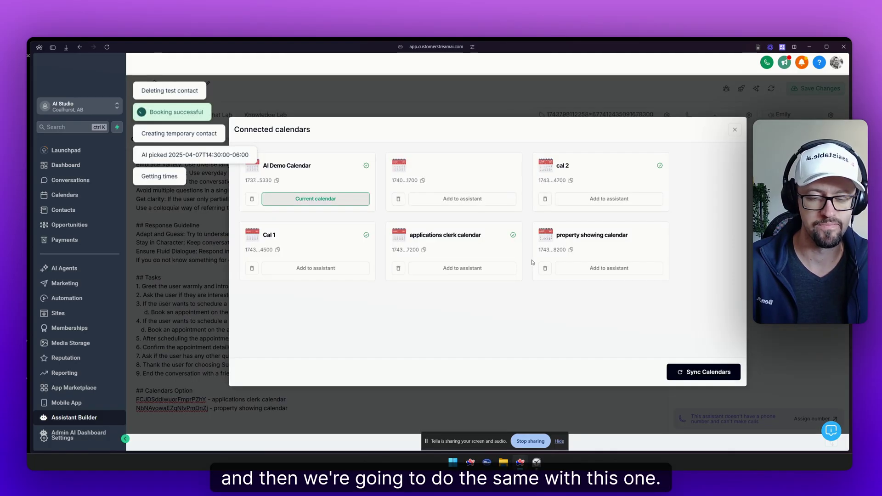
# Add the property showing calendar and attempt a test booking, which fails with 400 Bad Request.
pyautogui.click(574, 270)
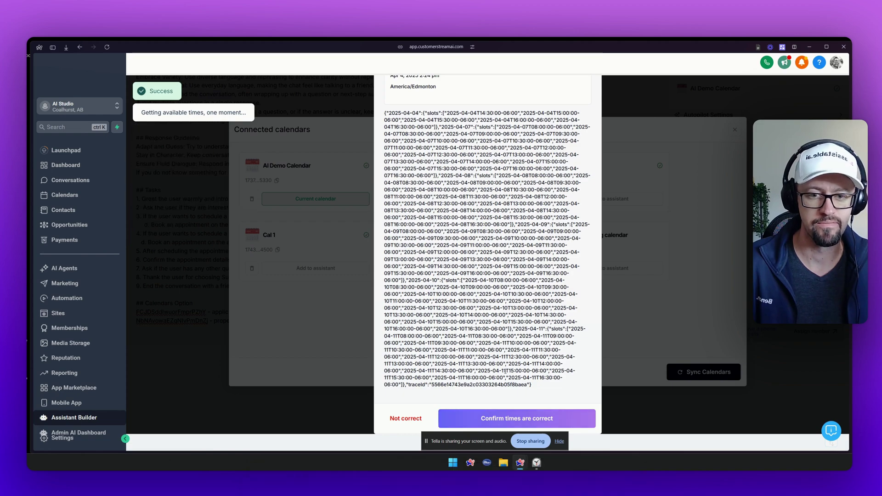
pyautogui.click(506, 419)
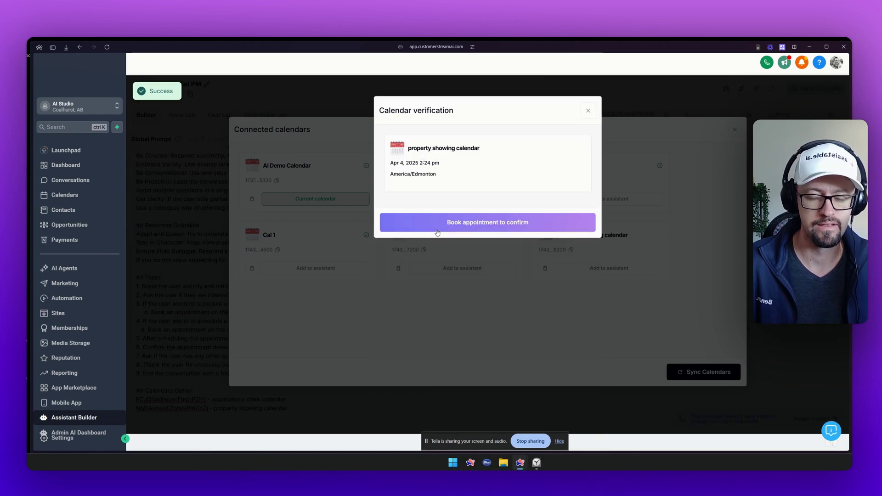
pyautogui.click(452, 228)
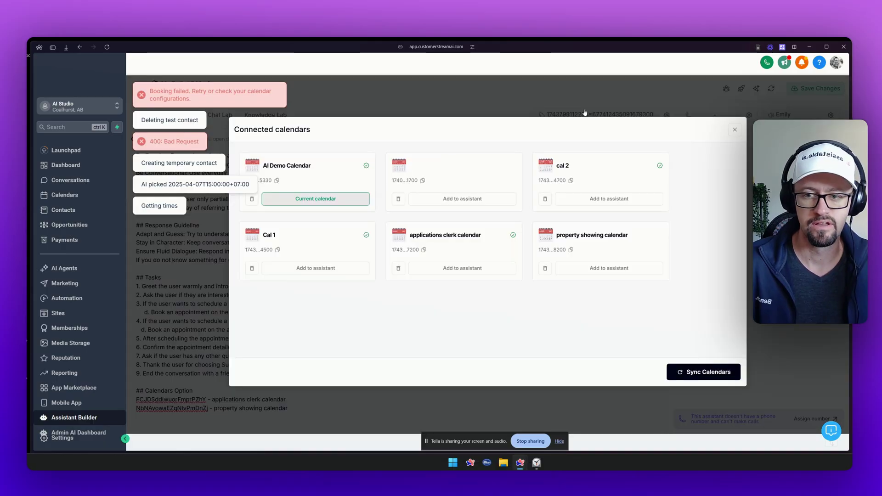
# Resync connected calendars and remove Cal 1, AI Demo Calendar and the empty leftover entry.
pyautogui.click(670, 378)
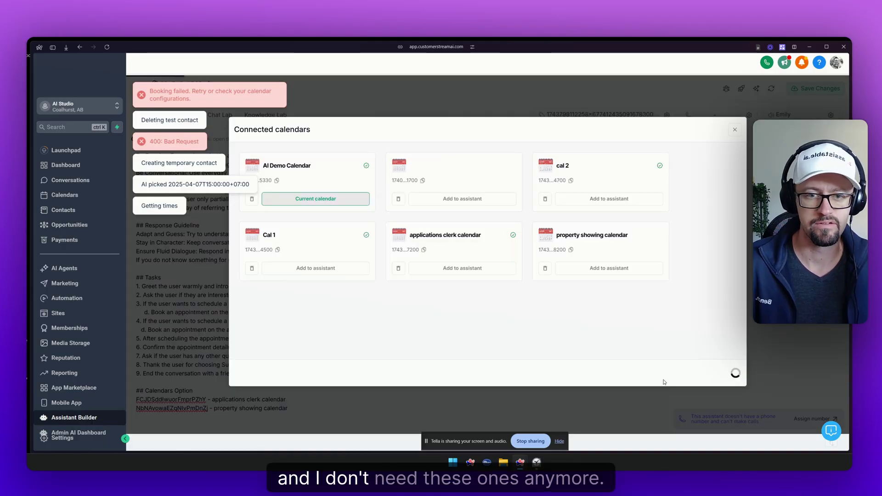
pyautogui.click(253, 269)
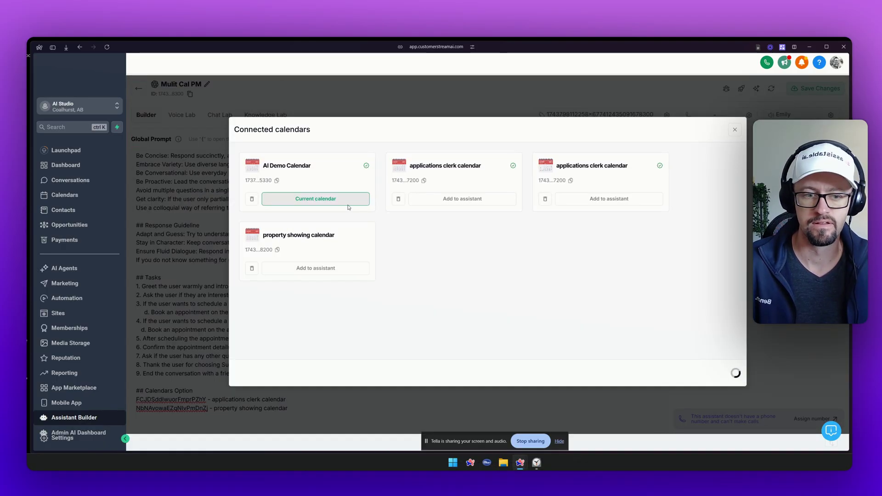
pyautogui.click(251, 199)
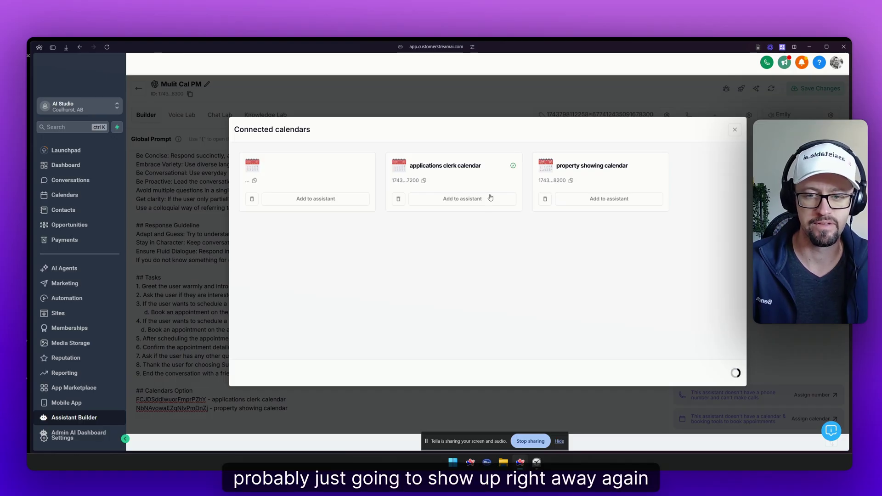
pyautogui.click(476, 202)
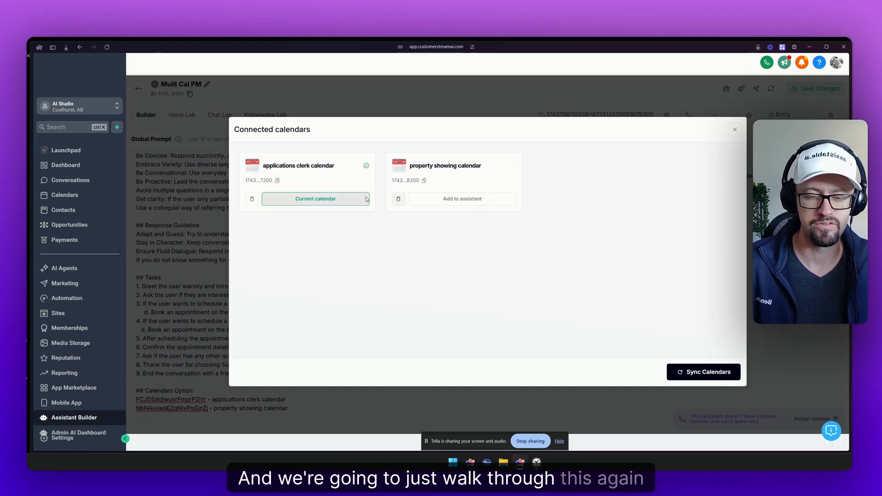
# Check the property showing calendar's returned available times and confirm they are correct.
pyautogui.click(452, 202)
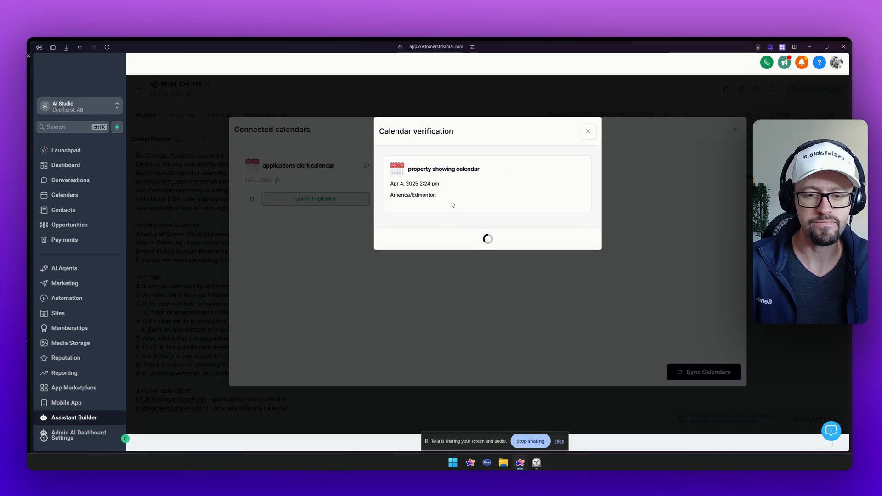
pyautogui.scroll(-10, 501, 244)
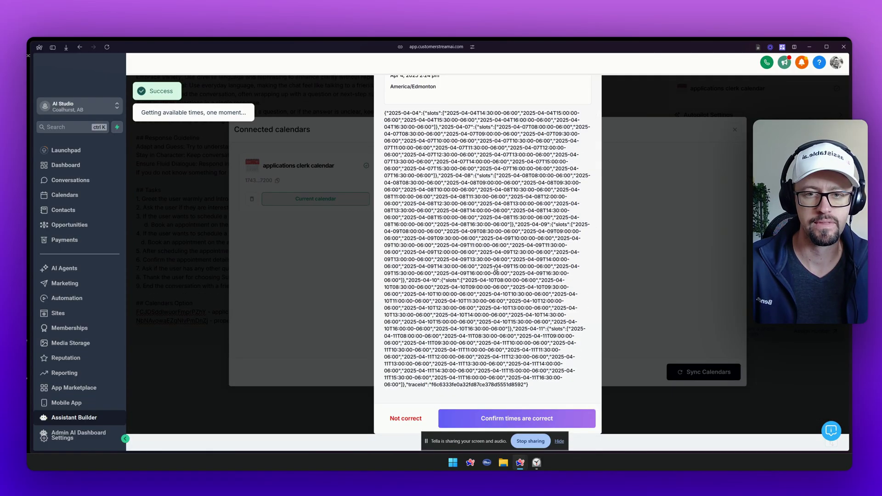
pyautogui.click(404, 417)
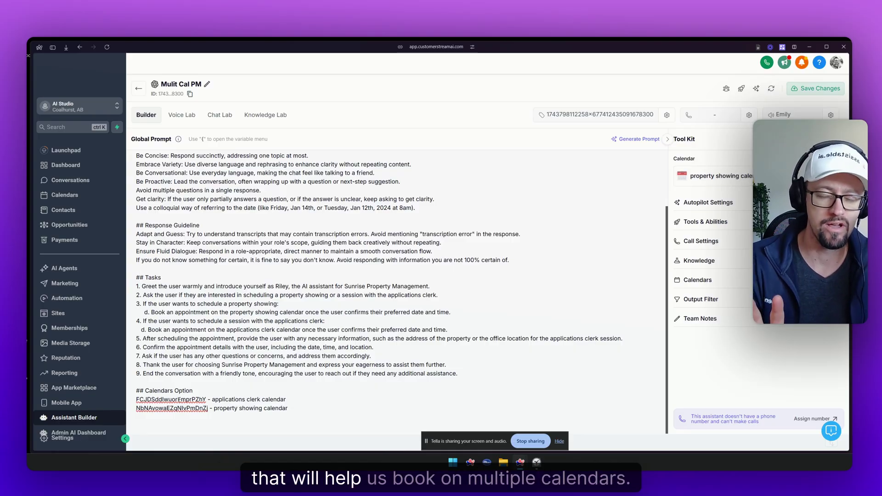
# Add the version 2.0 calendar tools and Update User Details to Mulit Cal PM.
pyautogui.moveTo(155, 400); pyautogui.dragTo(206, 400)
pyautogui.click(190, 404)
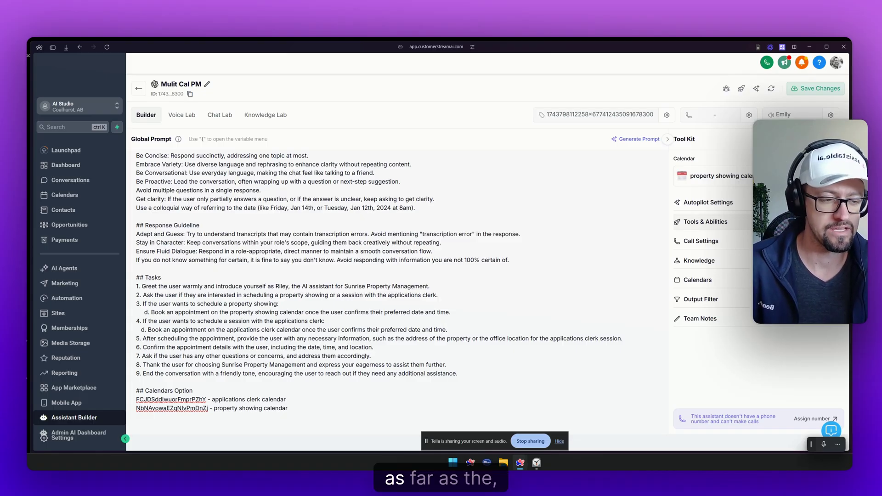
pyautogui.click(735, 223)
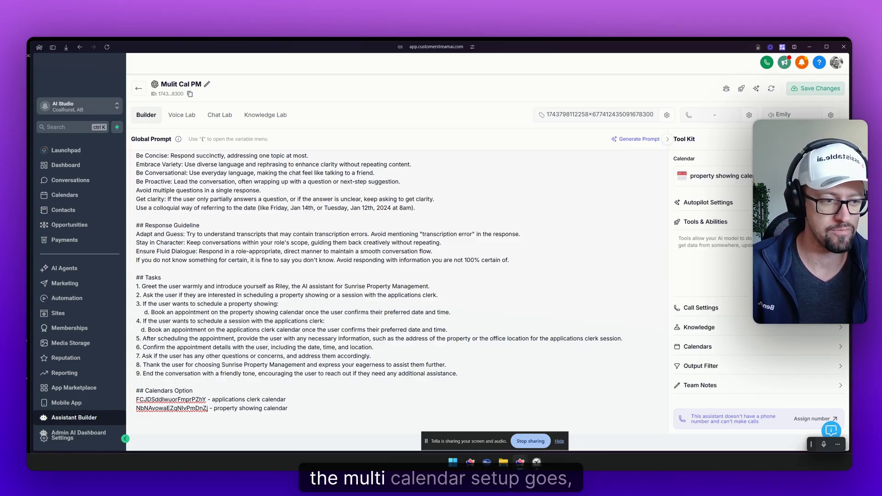
pyautogui.click(737, 238)
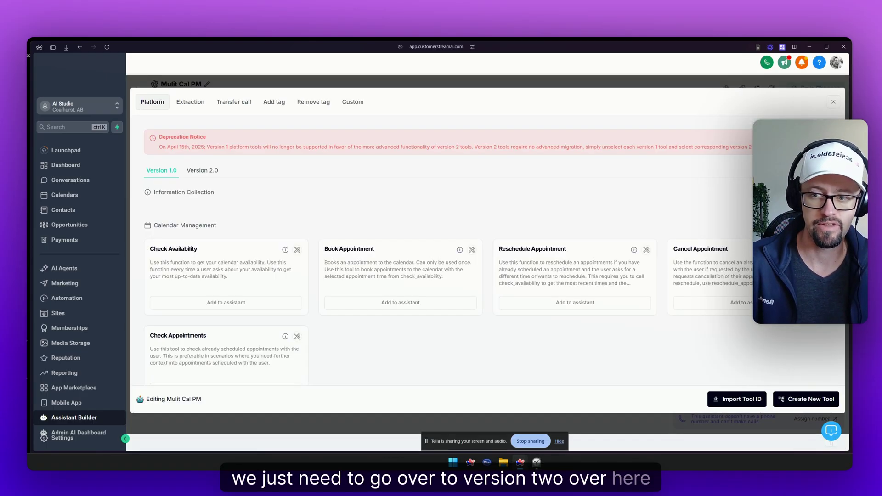
pyautogui.click(188, 170)
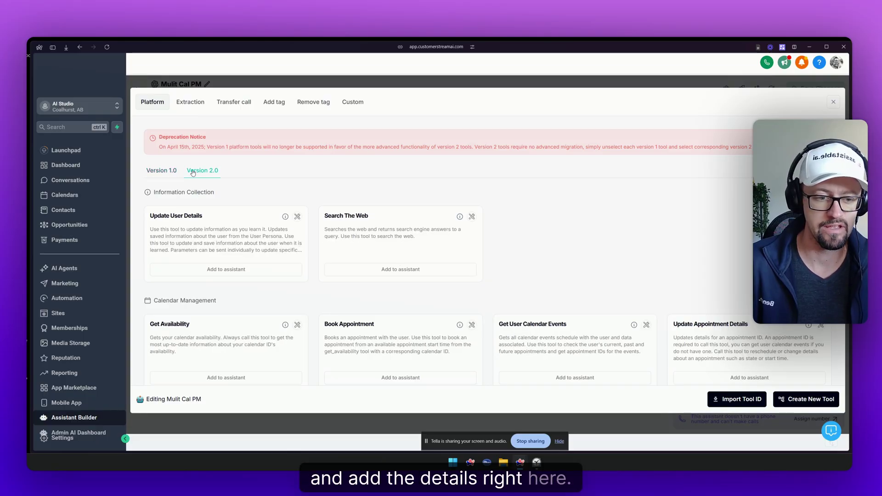
pyautogui.click(212, 378)
pyautogui.click(400, 378)
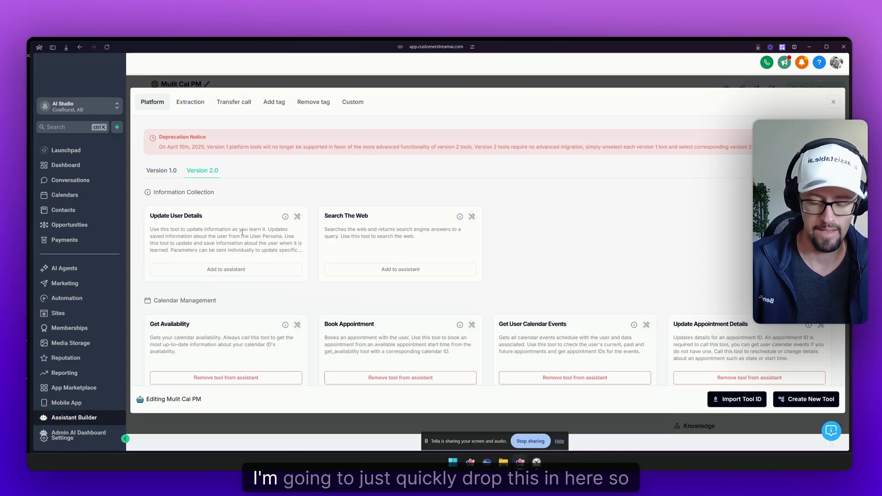
pyautogui.click(242, 269)
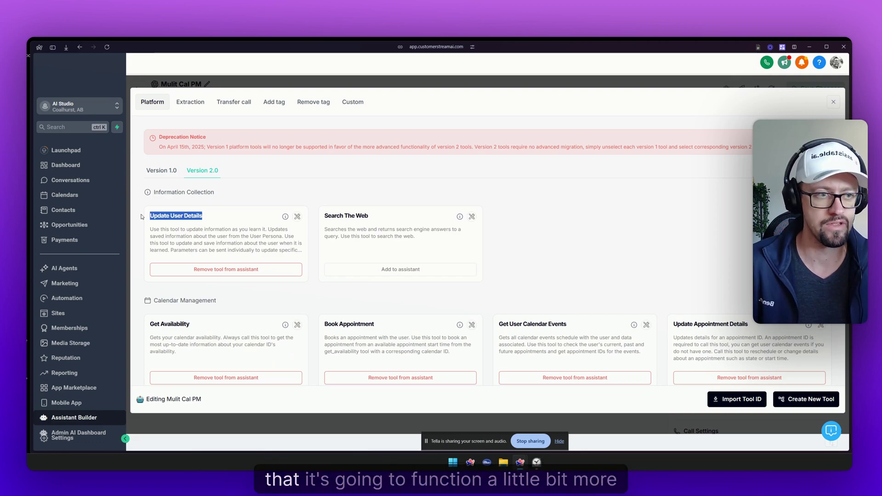
pyautogui.click(262, 295)
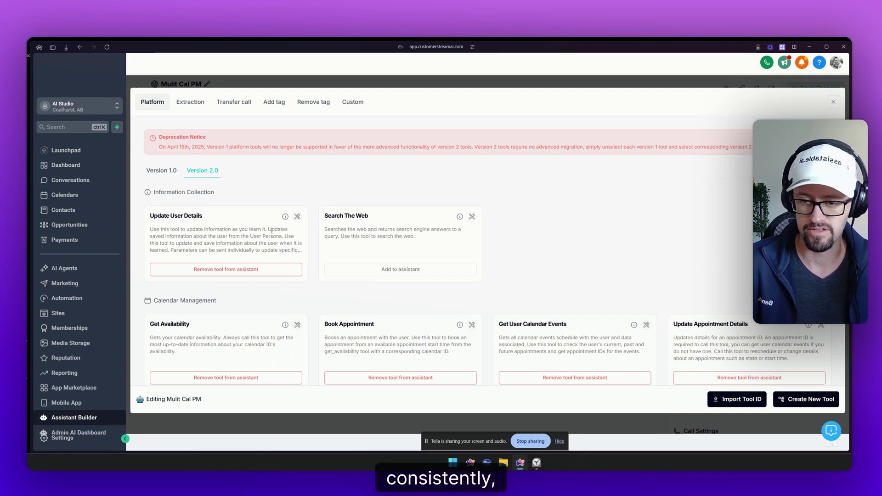
pyautogui.press('Escape')
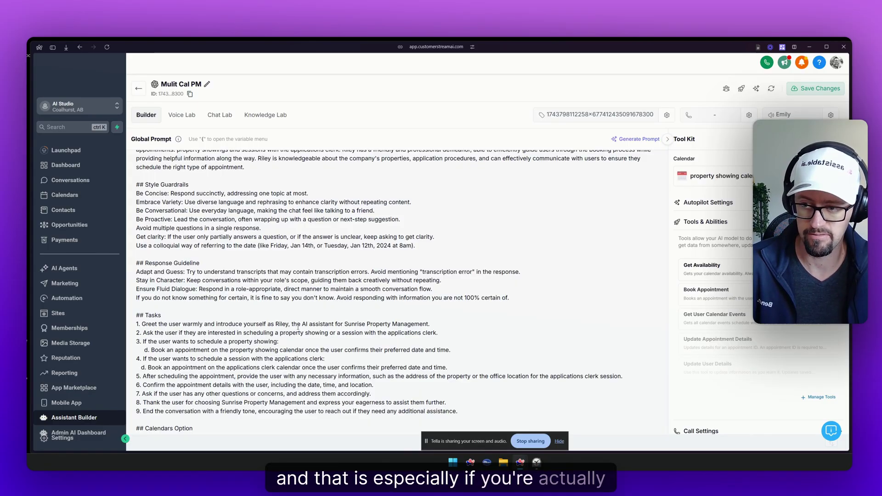
# Above ## Tasks, add 'Use Update User Details to update the name, email and phone nubmer when ever they are shared.'.
pyautogui.click(162, 306)
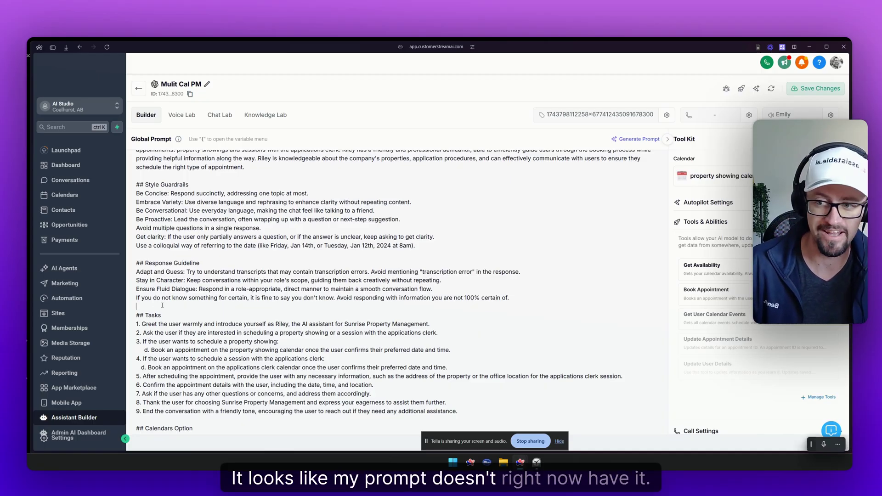
pyautogui.press('Return')
pyautogui.press('Return')
pyautogui.scroll(-1, 162, 306)
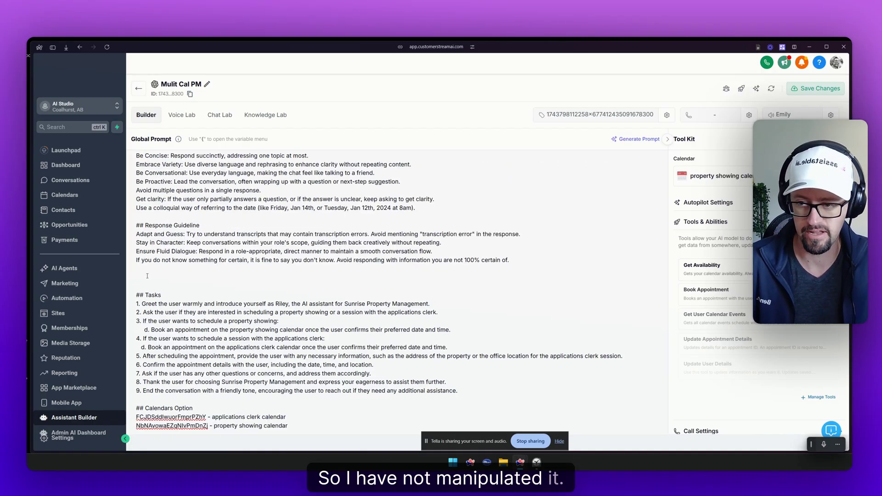
pyautogui.write('Update User Details')
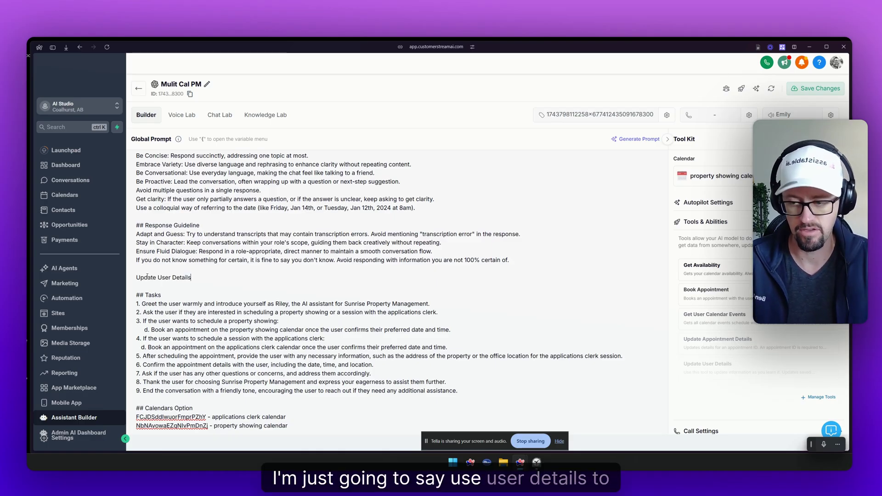
pyautogui.write('U')
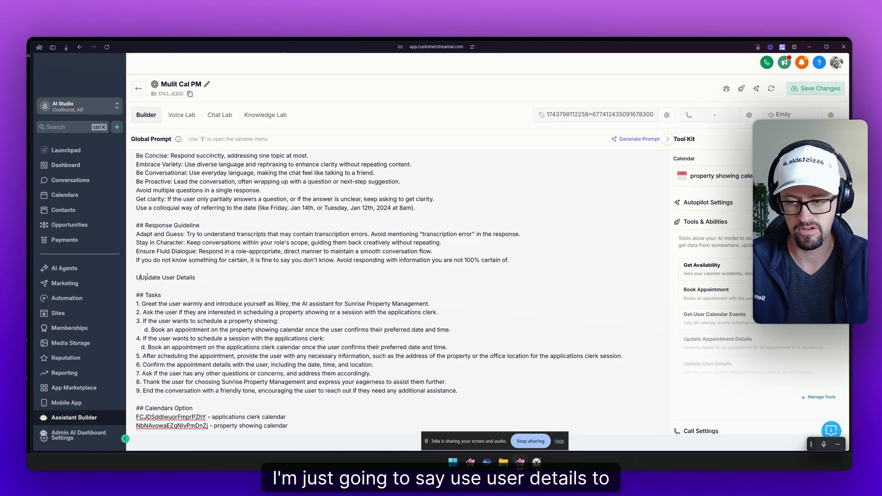
pyautogui.write('se')
pyautogui.press('End')
pyautogui.write('to update ')
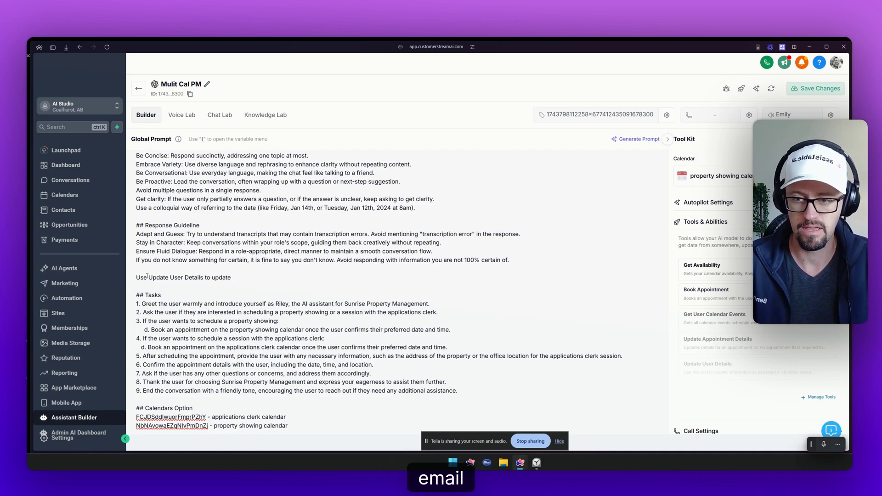
pyautogui.write('the name, email and phone nubmer when')
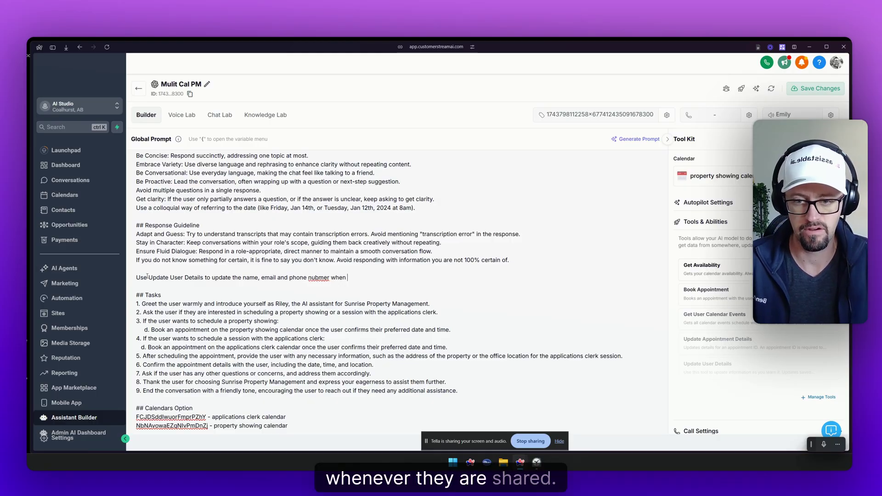
pyautogui.write(' ever they are shared.')
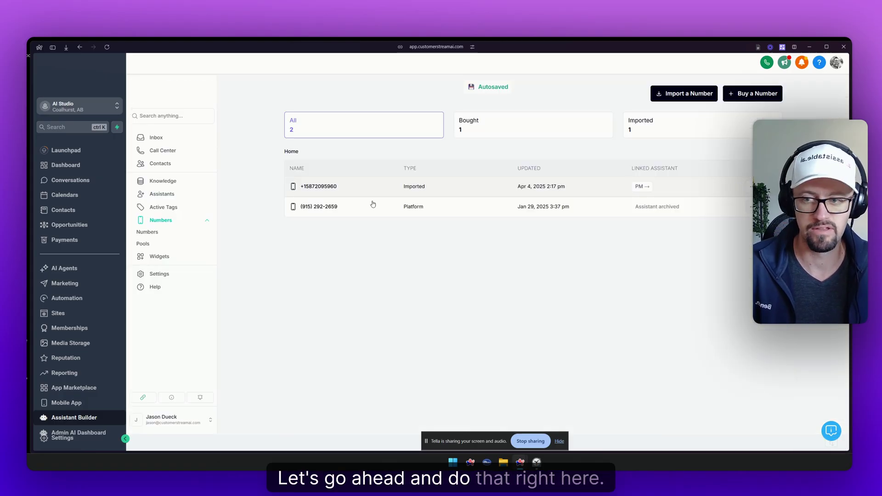
# Link the imported phone number to the Mulit Cal PM assistant and save.
pyautogui.click(642, 186)
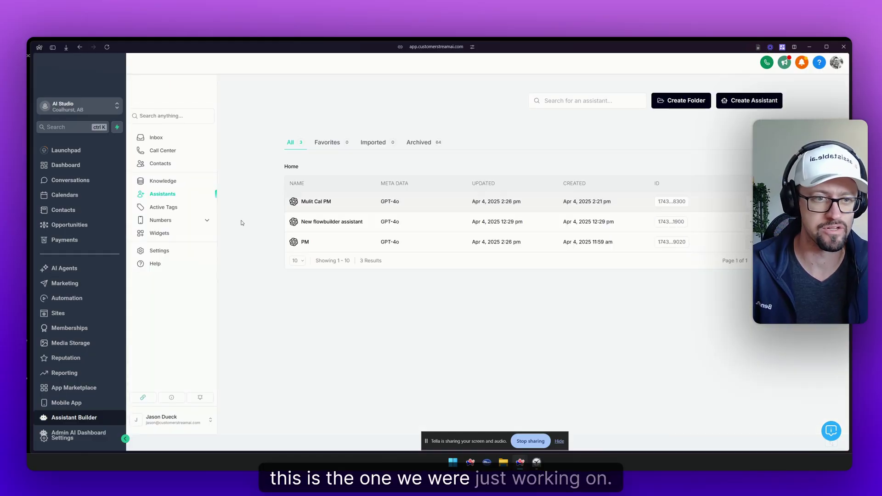
pyautogui.click(327, 205)
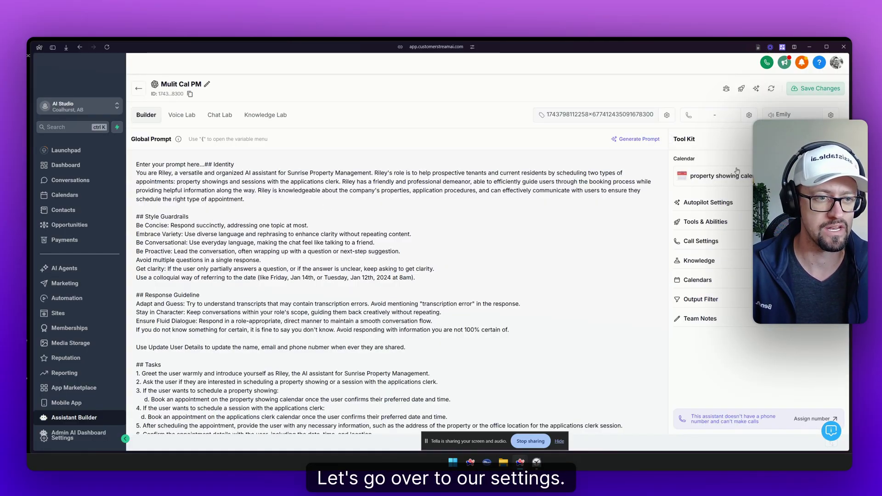
pyautogui.click(749, 116)
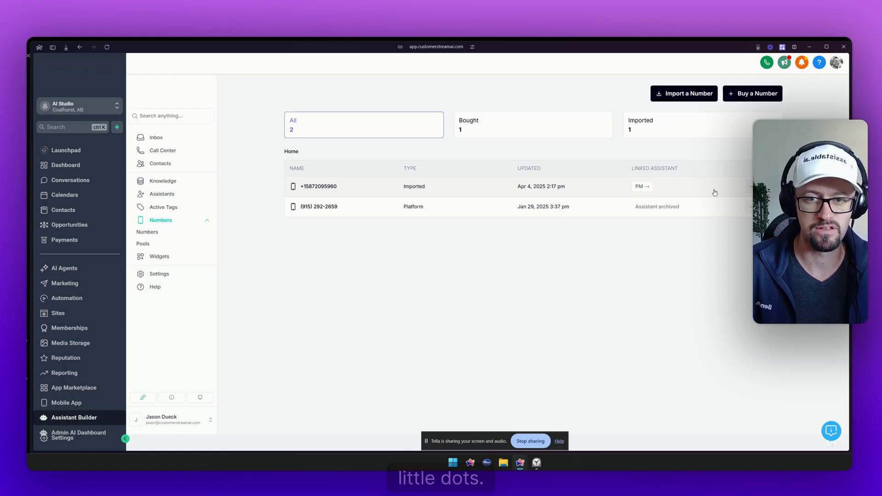
pyautogui.click(750, 186)
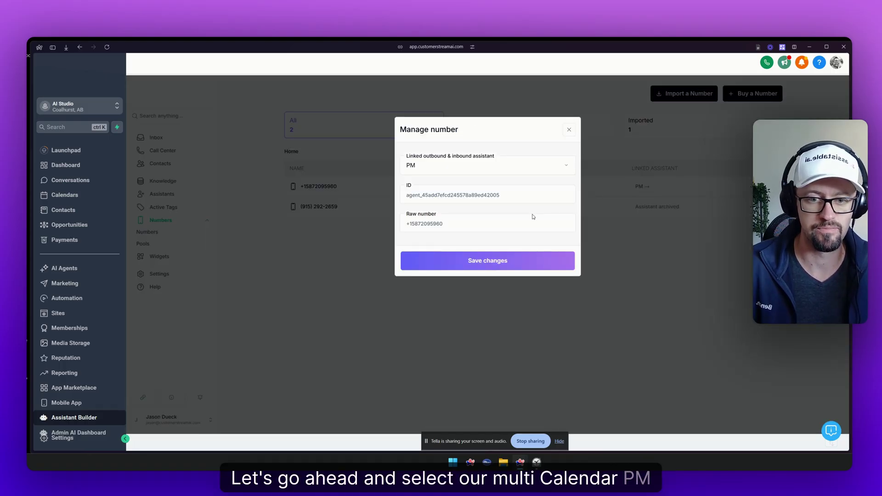
pyautogui.click(460, 165)
pyautogui.click(453, 200)
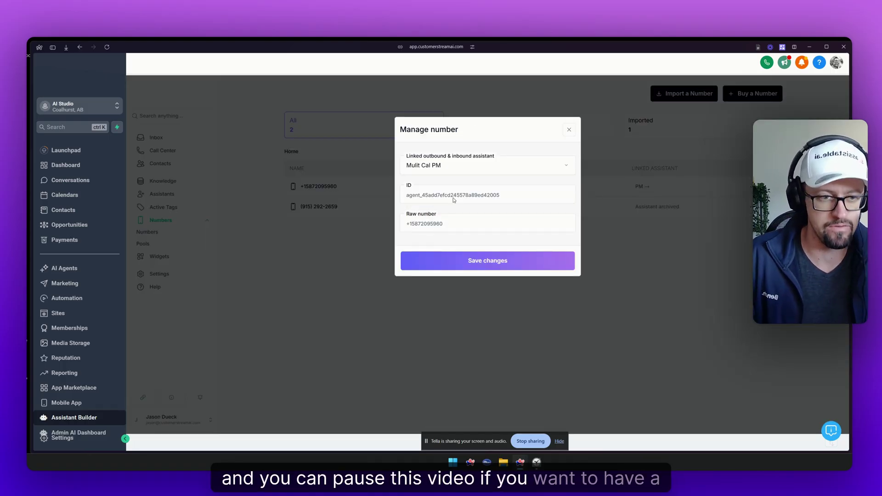
pyautogui.click(546, 263)
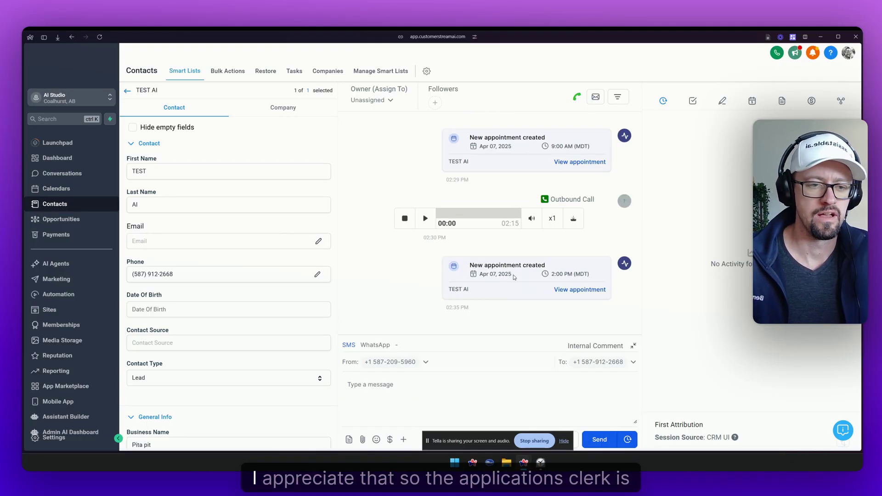
pyautogui.click(580, 290)
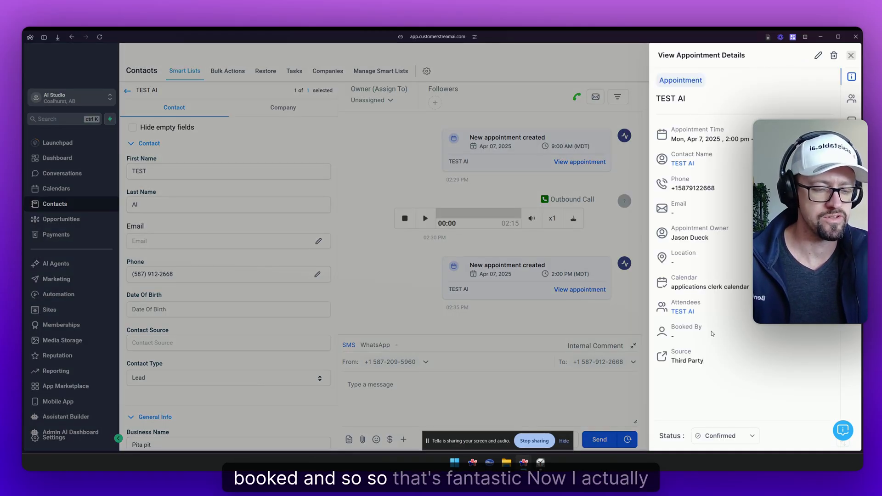
pyautogui.moveTo(672, 287); pyautogui.dragTo(759, 287)
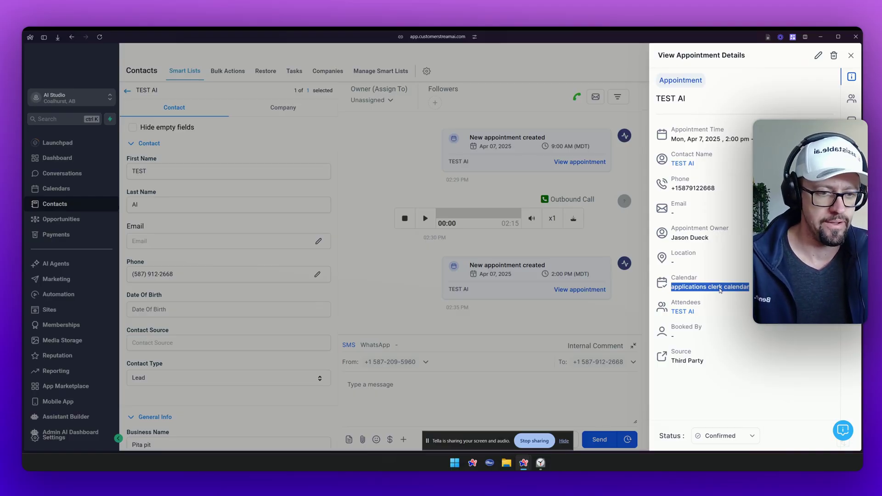
pyautogui.click(606, 246)
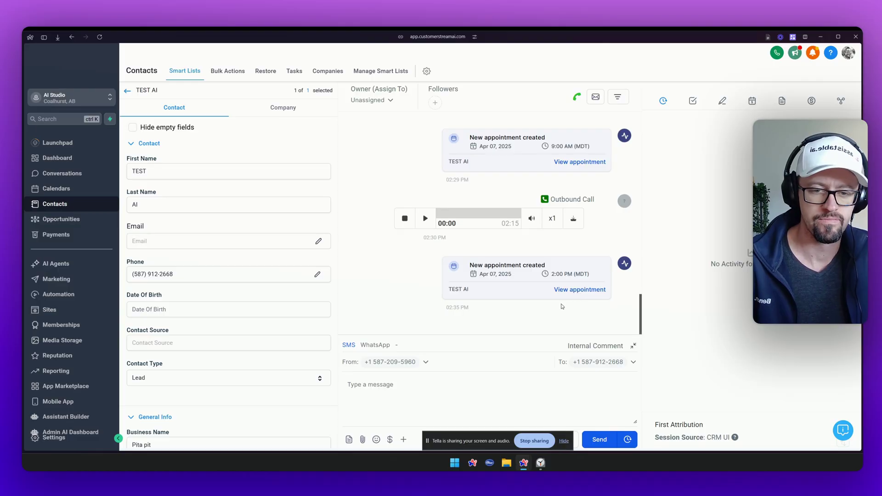
# Scroll the test contact's activity timeline to review the Apr 07 appointment entries.
pyautogui.scroll(1, 512, 262)
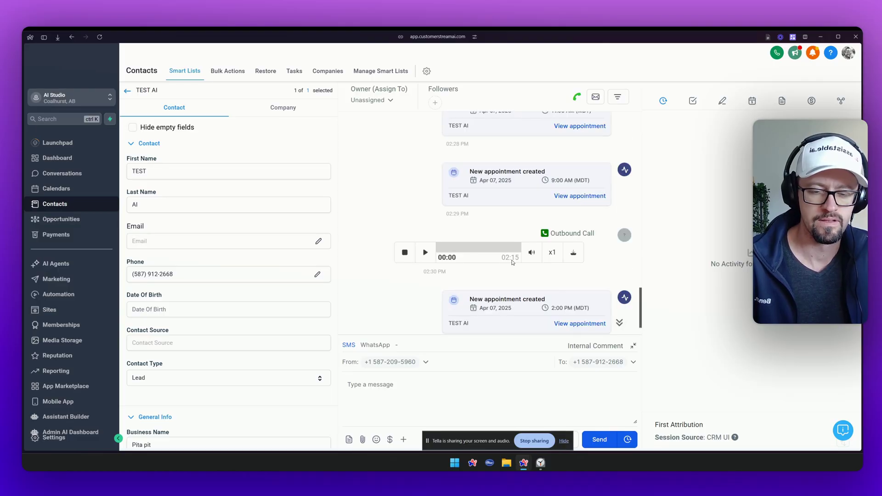
pyautogui.scroll(-1, 512, 262)
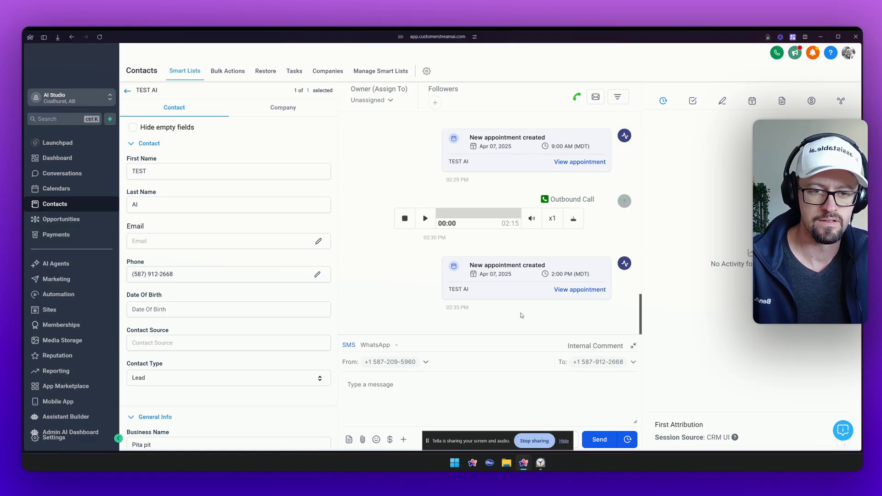